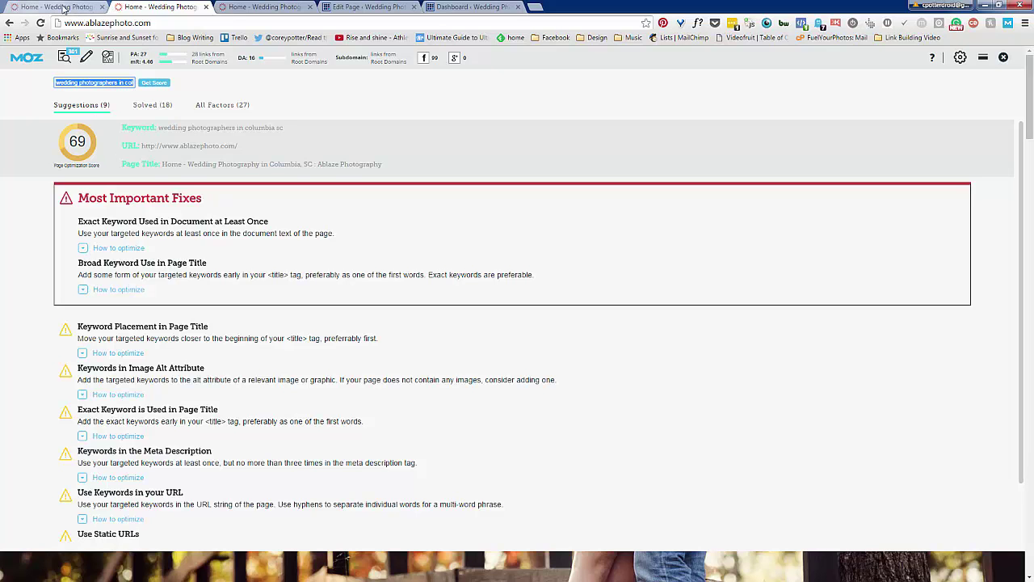
Review MozBar's On-Page Elements for the home page, noting the missing meta description and H2
{"action": "left_click", "coordinate": [65, 63]}
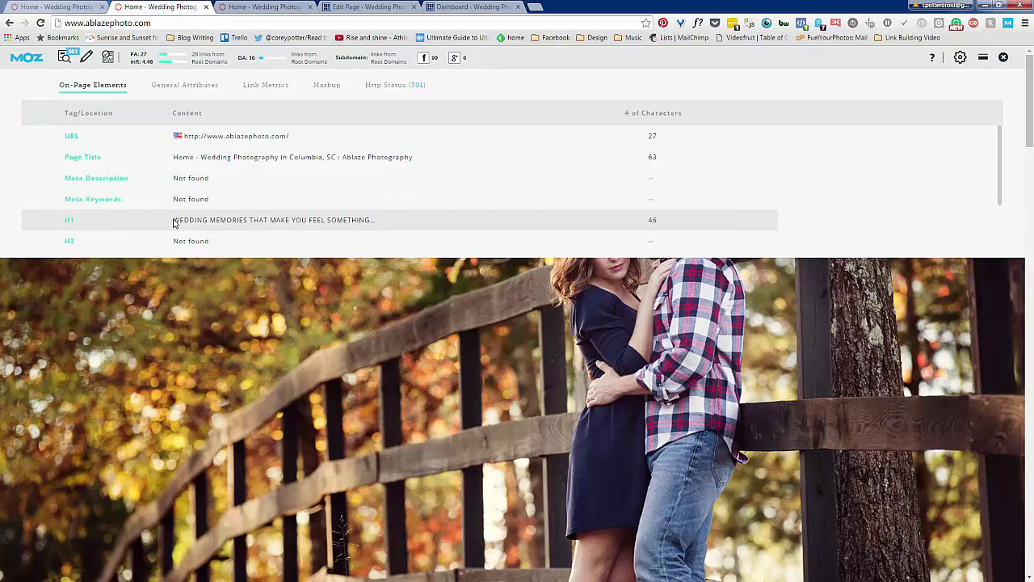
{"action": "scroll", "coordinate": [256, 220], "scroll_direction": "down", "scroll_amount": 1}
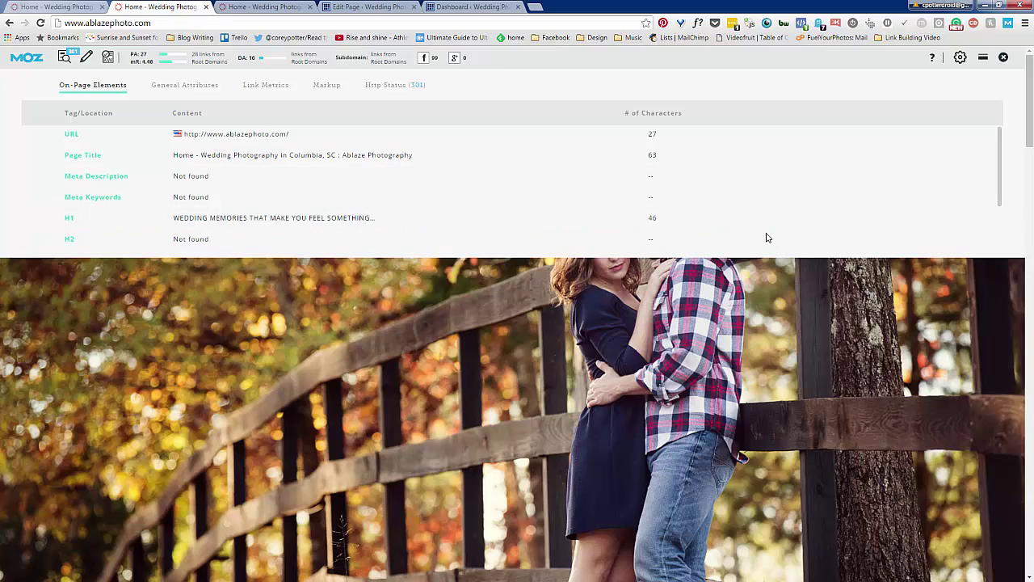
{"action": "left_click", "coordinate": [1000, 230]}
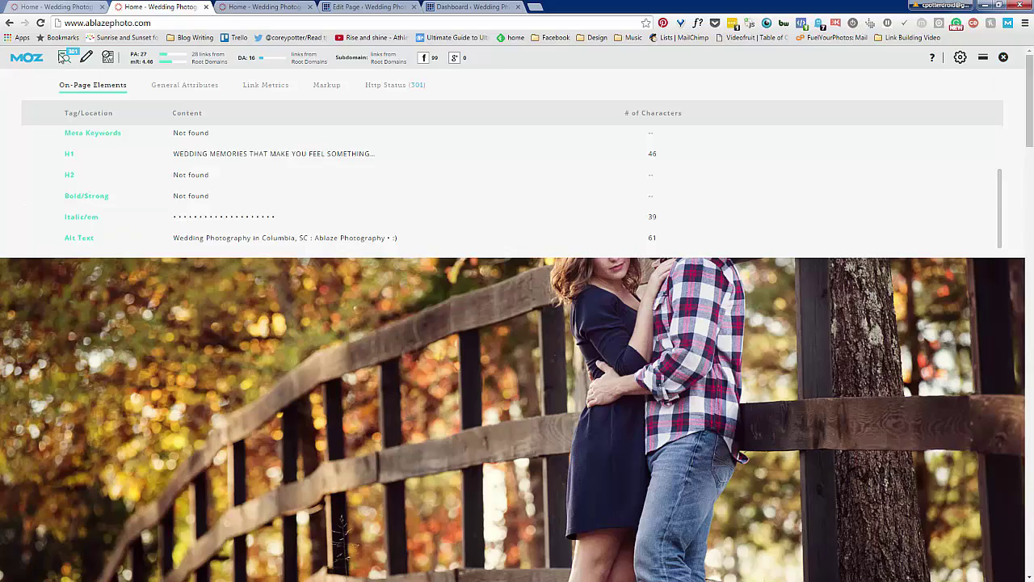
Close the MozBar panel and return to the home page's WordPress editor tab
{"action": "left_click", "coordinate": [65, 56]}
{"action": "scroll", "coordinate": [230, 378], "scroll_direction": "down", "scroll_amount": 20}
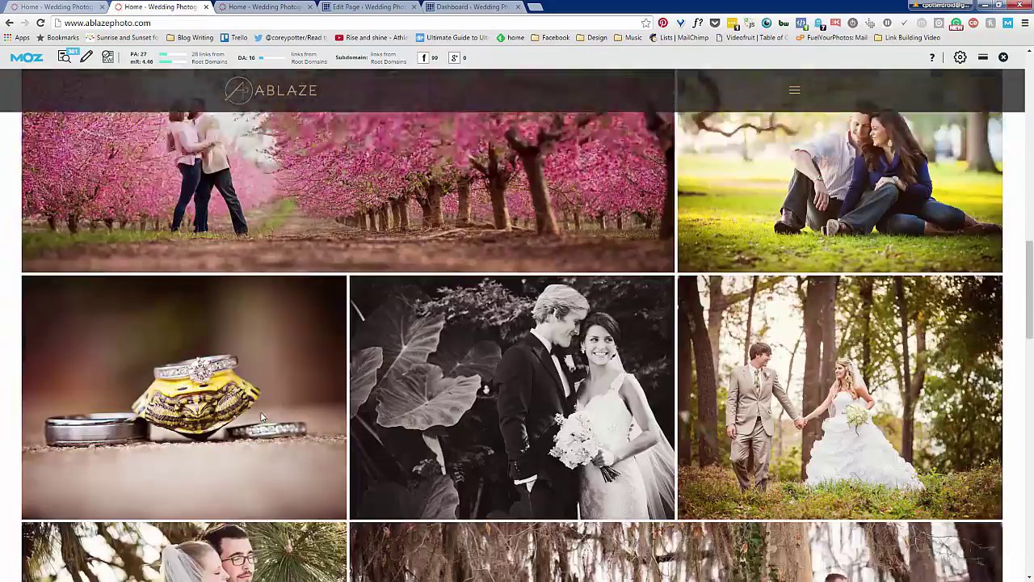
{"action": "scroll", "coordinate": [251, 441], "scroll_direction": "up", "scroll_amount": 20}
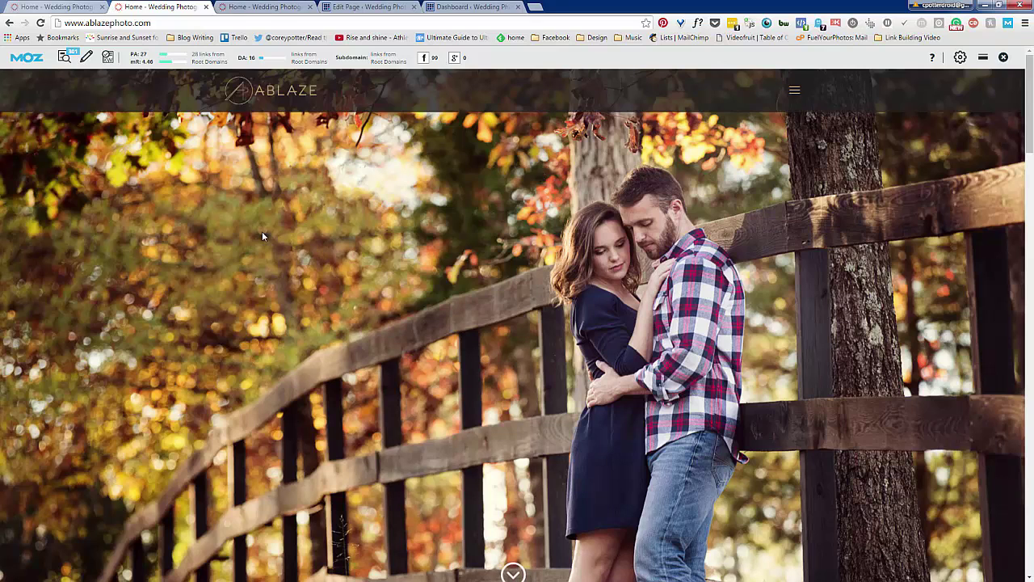
{"action": "left_click", "coordinate": [269, 12]}
{"action": "left_click", "coordinate": [368, 7]}
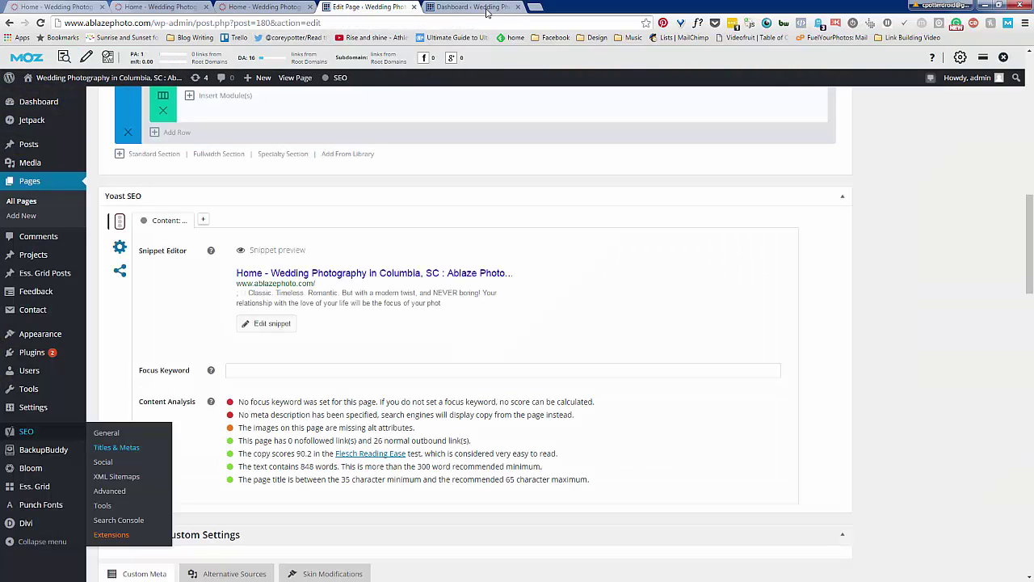
Close the old editor tab and open Home — Front Page from the Pages list for editing
{"action": "left_click", "coordinate": [487, 8]}
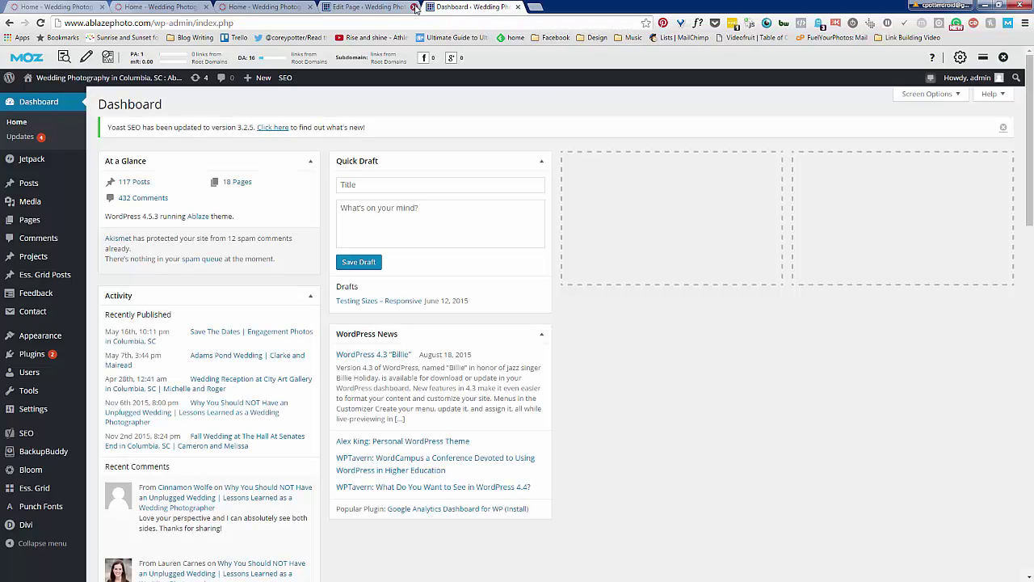
{"action": "left_click", "coordinate": [415, 7]}
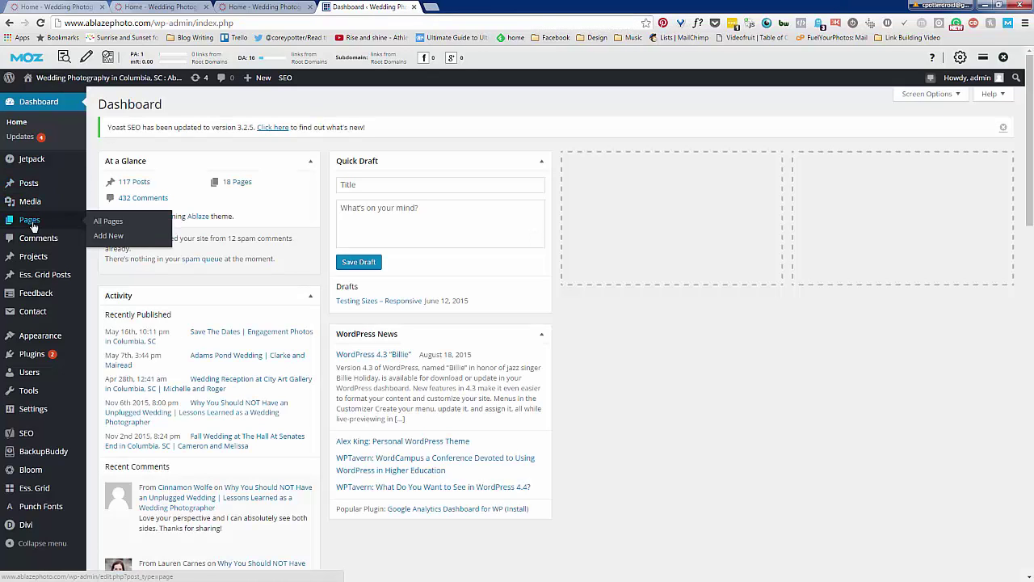
{"action": "left_click", "coordinate": [29, 223]}
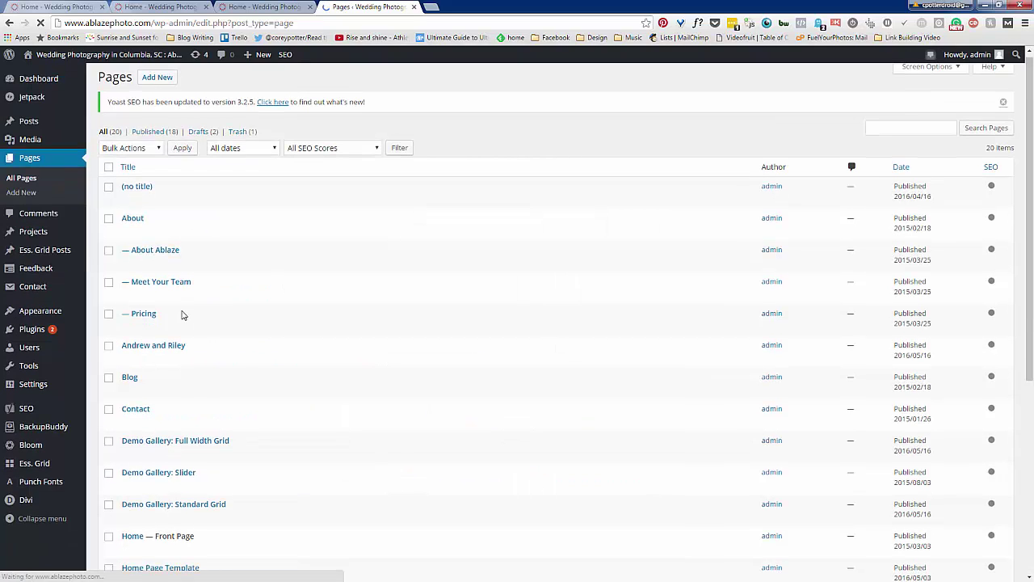
{"action": "scroll", "coordinate": [162, 323], "scroll_direction": "down", "scroll_amount": 1}
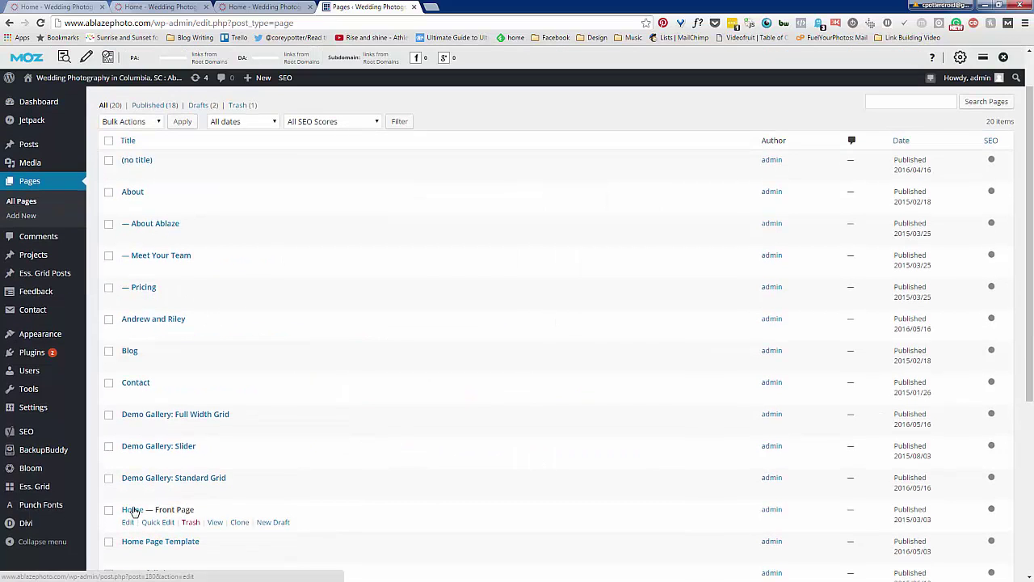
{"action": "left_click", "coordinate": [134, 511]}
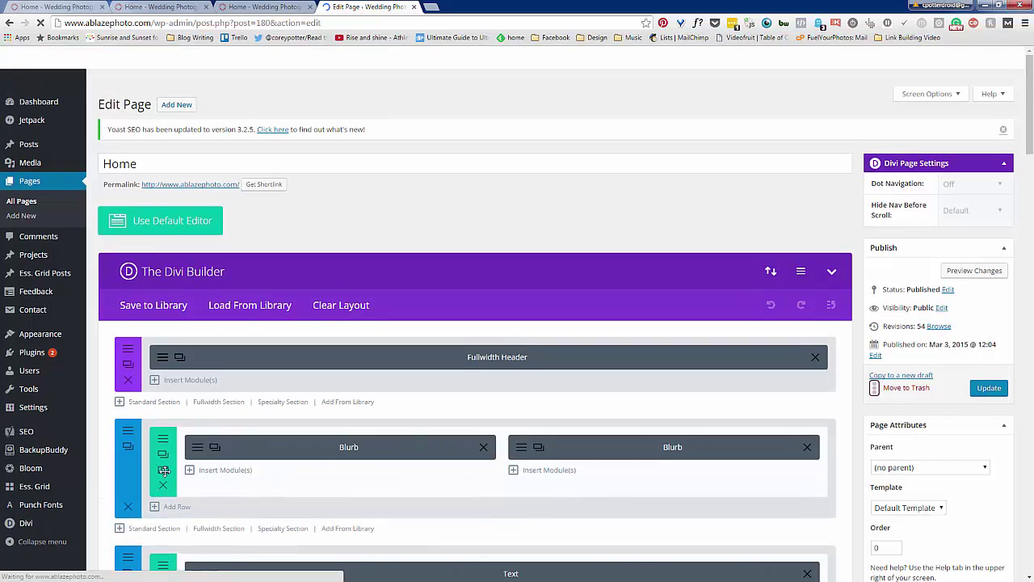
Scroll down to the Yoast SEO snippet preview and content analysis
{"action": "scroll", "coordinate": [319, 467], "scroll_direction": "down", "scroll_amount": 2}
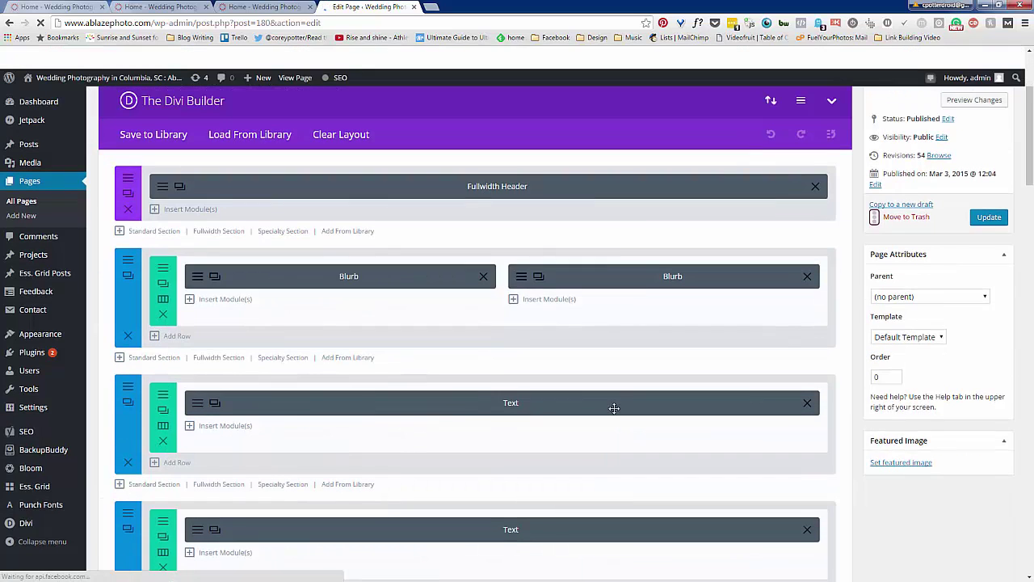
{"action": "scroll", "coordinate": [36, 435], "scroll_direction": "down", "scroll_amount": 3}
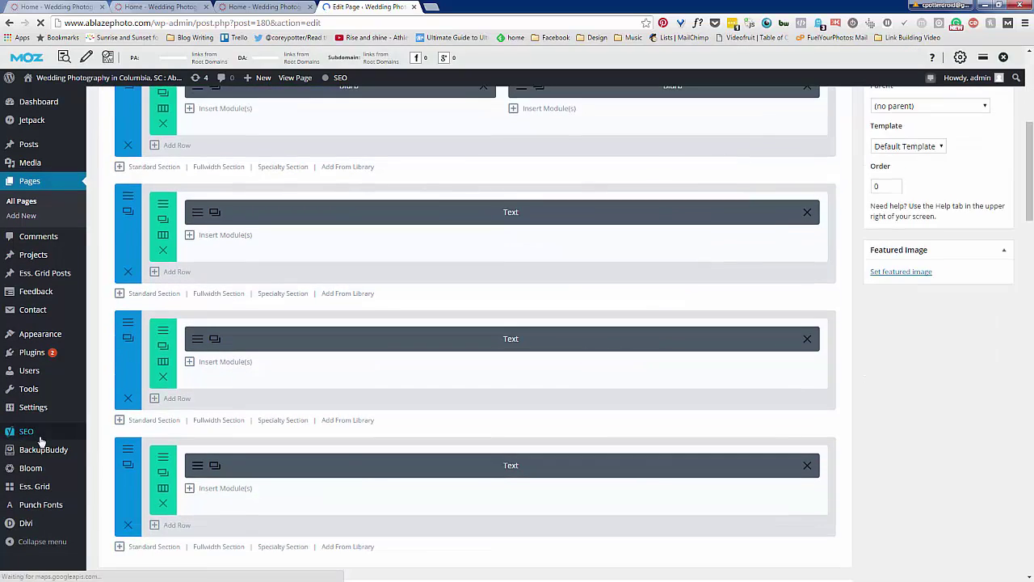
{"action": "mouse_move", "coordinate": [32, 432]}
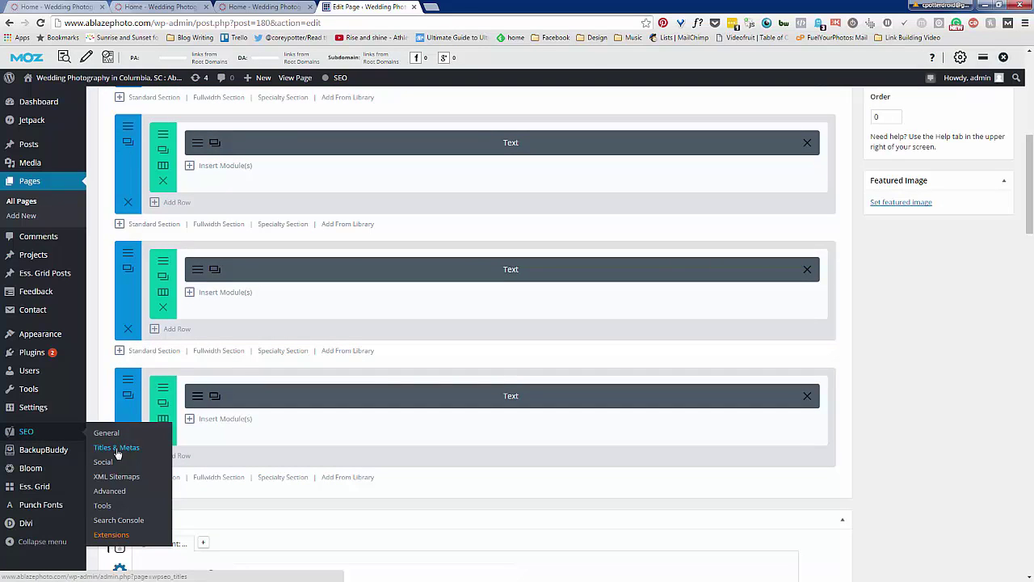
{"action": "scroll", "coordinate": [374, 473], "scroll_direction": "down", "scroll_amount": 1}
{"action": "scroll", "coordinate": [374, 472], "scroll_direction": "down", "scroll_amount": 3}
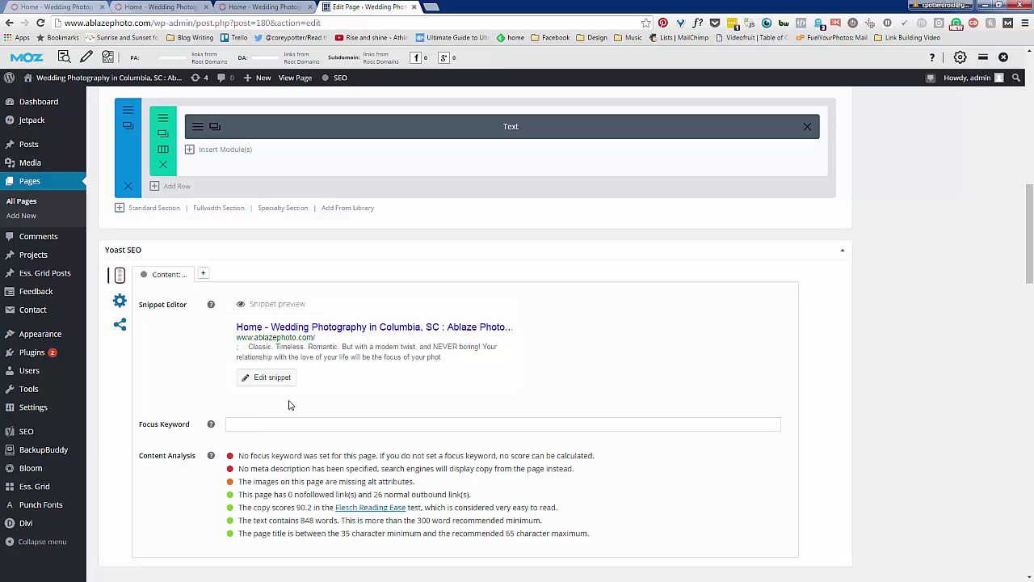
Enter 'Wedding Photographers in Columbia, SC' as the Yoast focus keyword and open the snippet editor
{"action": "left_click", "coordinate": [246, 424]}
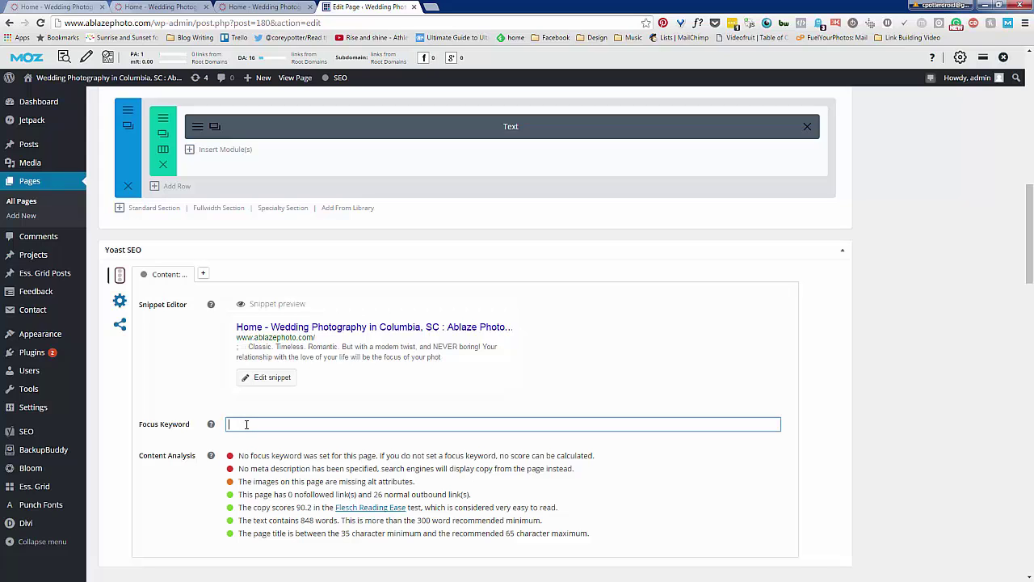
{"action": "type", "text": "wedding photor"}
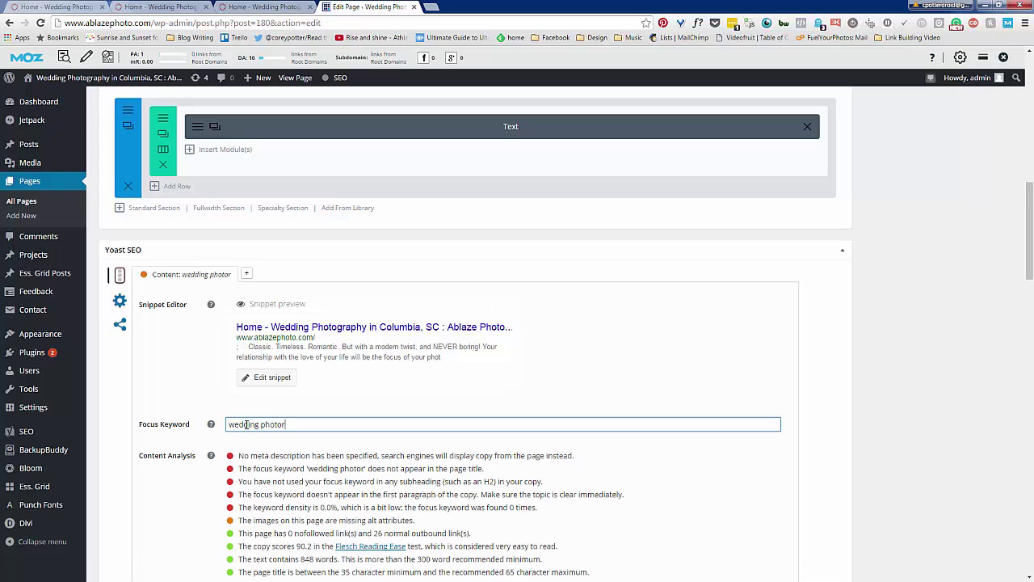
{"action": "type", "text": "raphers in colu"}
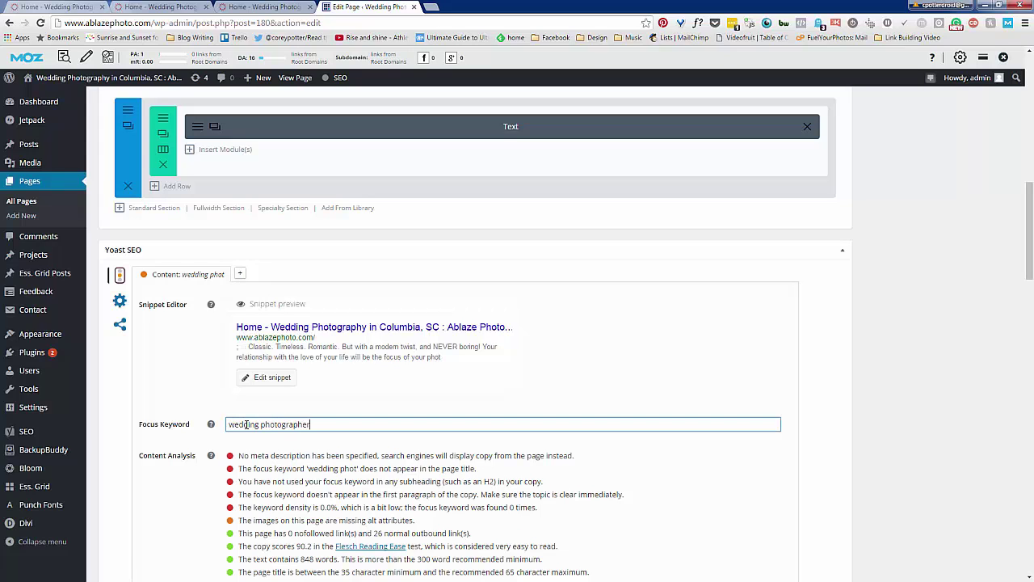
{"action": "type", "text": "mbia"}
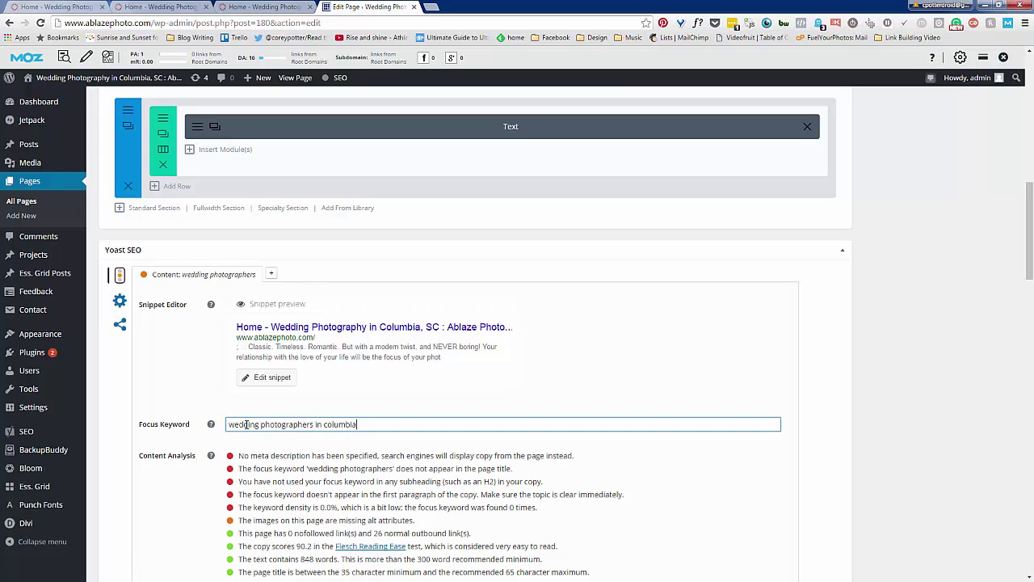
{"action": "type", "text": ", sc"}
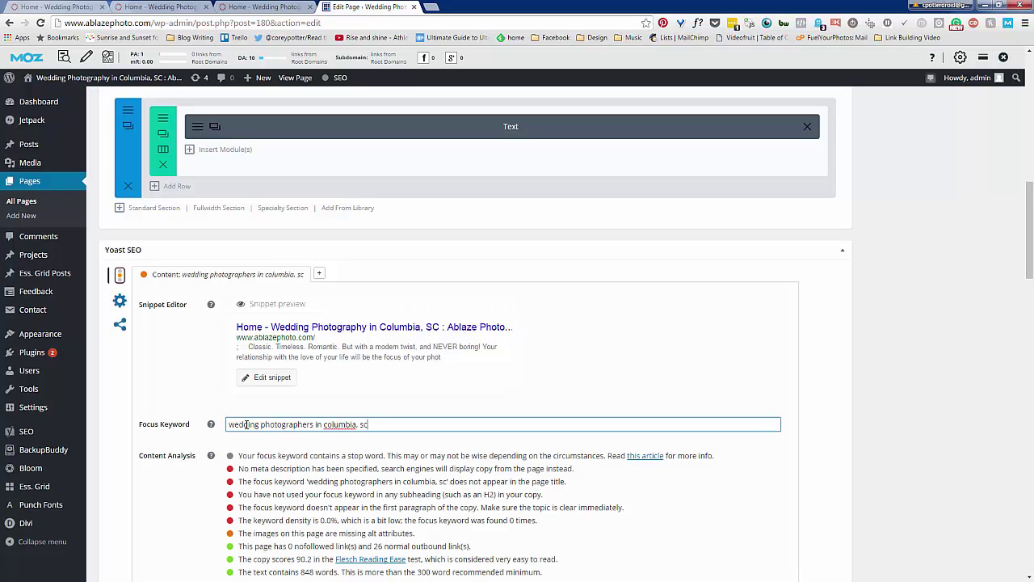
{"action": "left_click", "coordinate": [198, 408]}
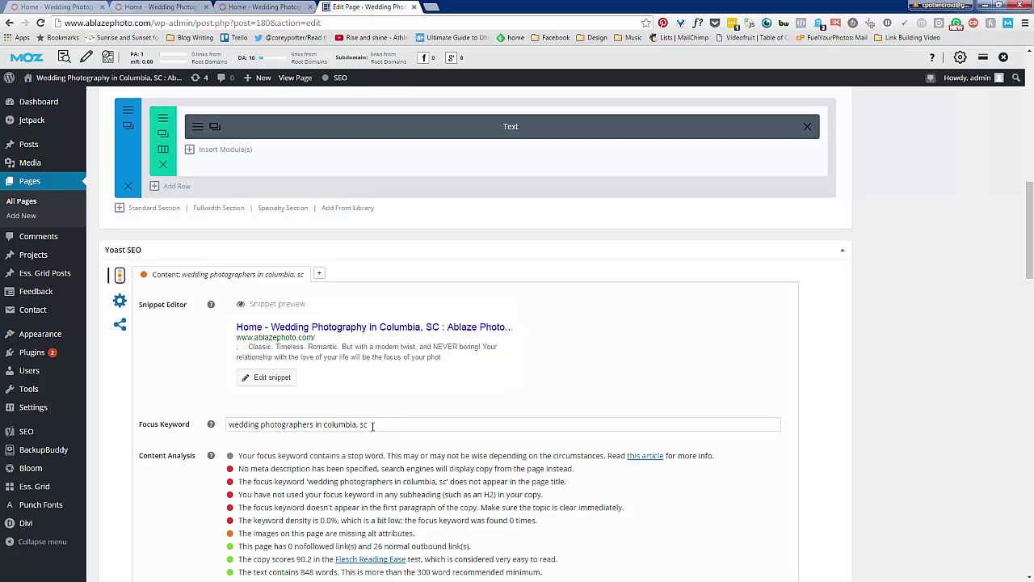
{"action": "left_click_drag", "start_coordinate": [372, 425], "coordinate": [215, 439]}
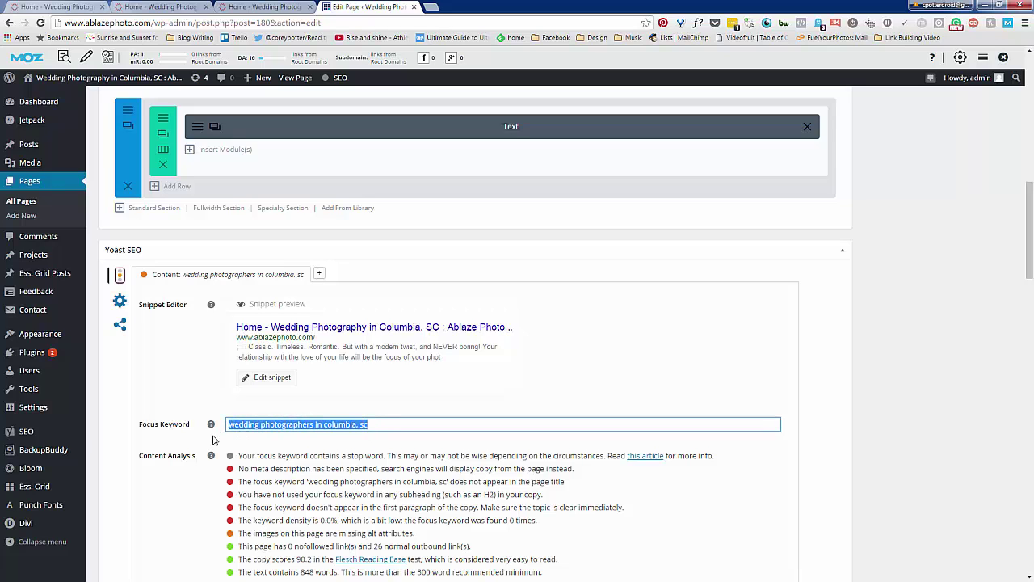
{"action": "type", "text": "Wedding "}
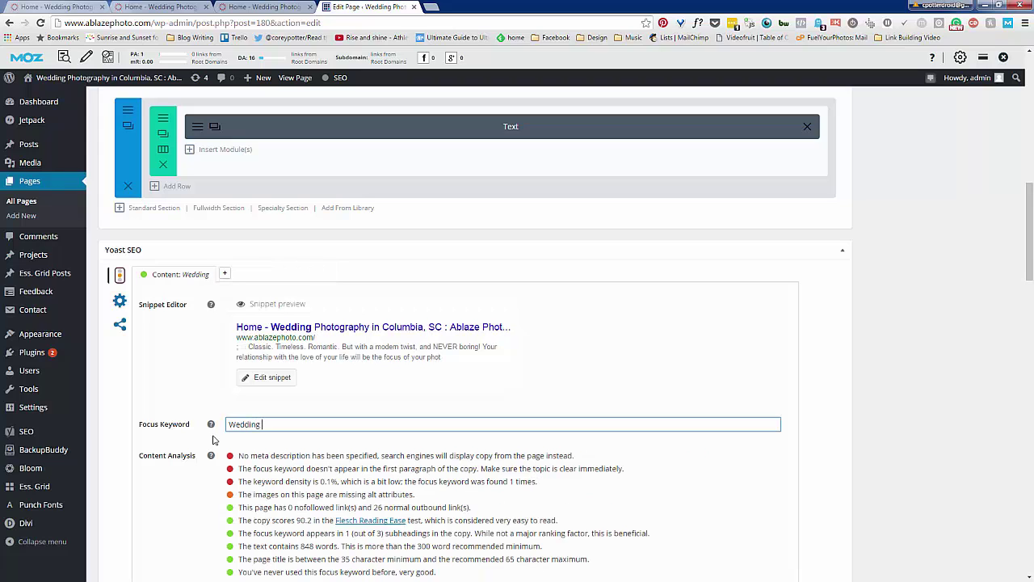
{"action": "type", "text": "Photograph"}
{"action": "type", "text": "ers in Columbia, SC"}
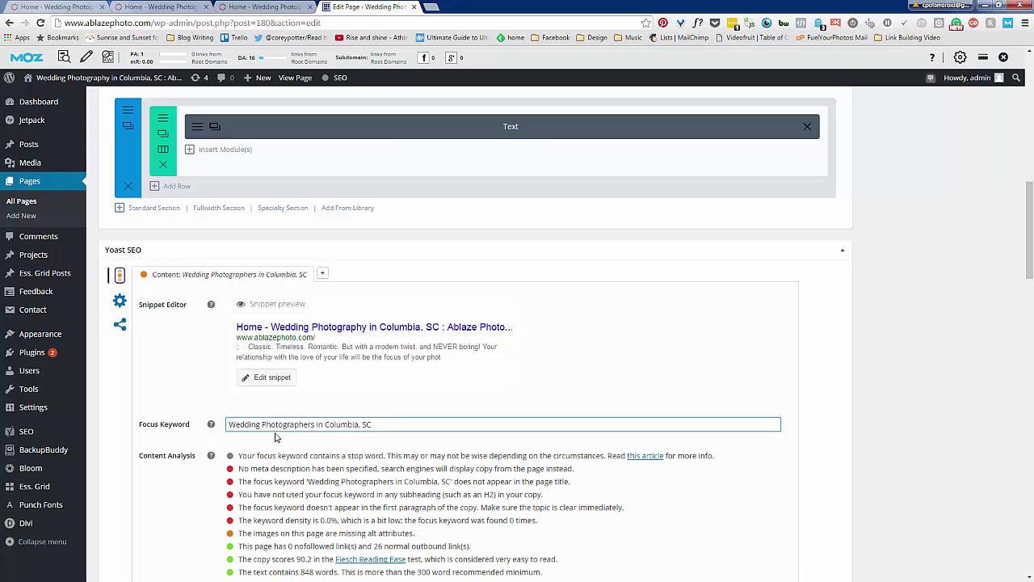
{"action": "left_click", "coordinate": [348, 445]}
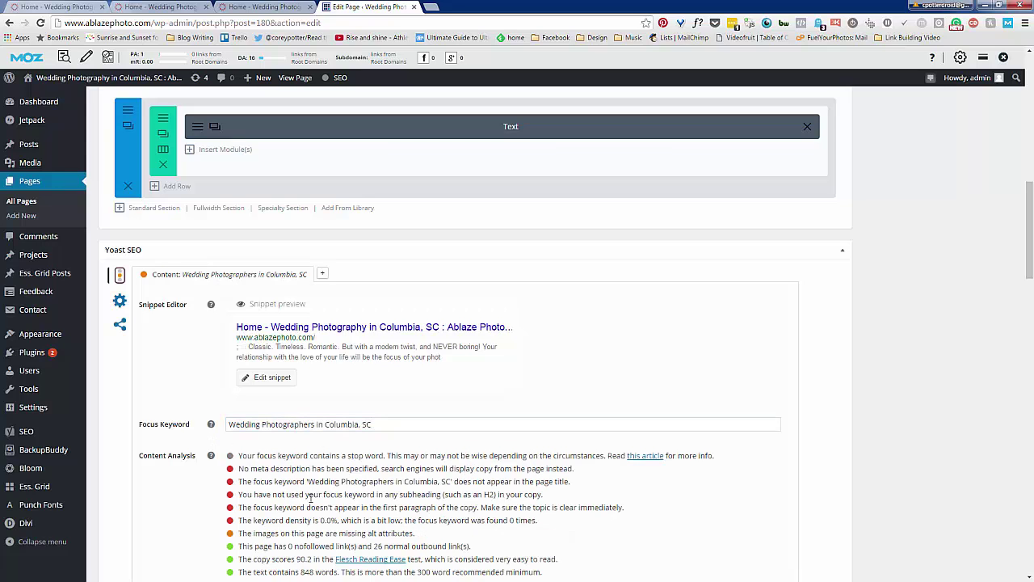
{"action": "scroll", "coordinate": [264, 474], "scroll_direction": "down", "scroll_amount": 1}
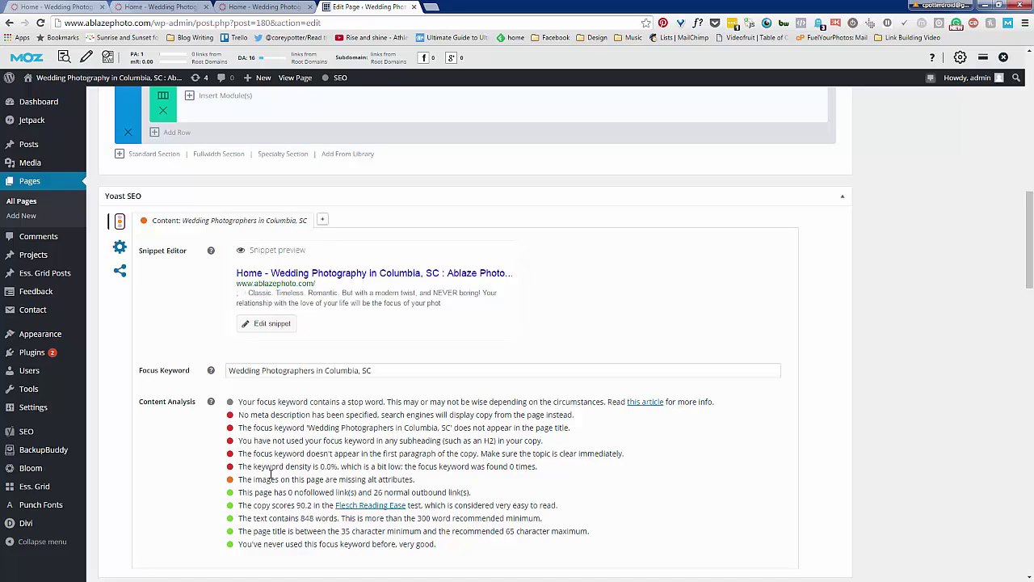
{"action": "left_click", "coordinate": [292, 328]}
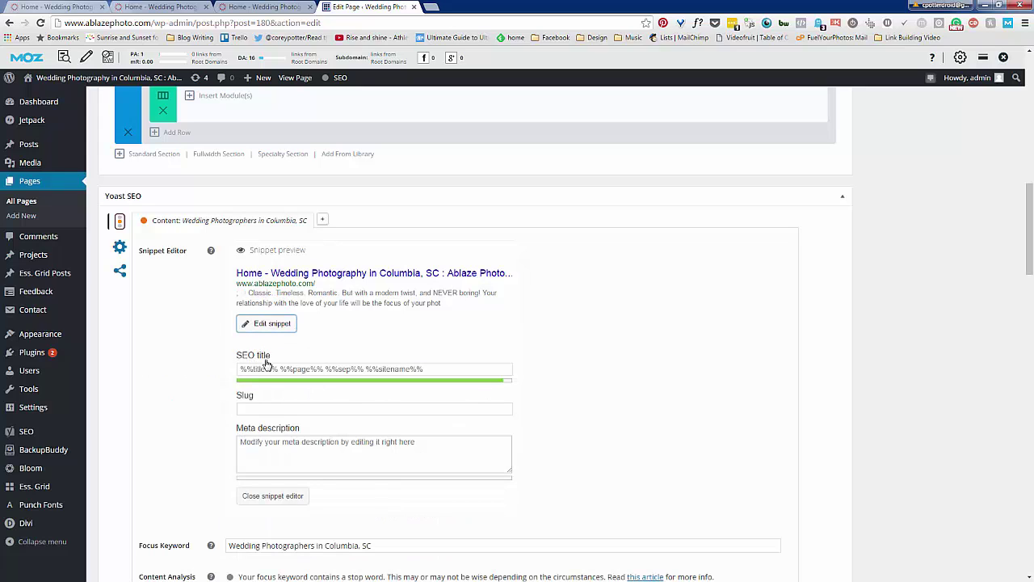
Paste 'Ablaze Photography | Wedding Photographers in Columbia, SC' as the Yoast SEO title
{"action": "left_click", "coordinate": [297, 443]}
{"action": "left_click", "coordinate": [253, 412]}
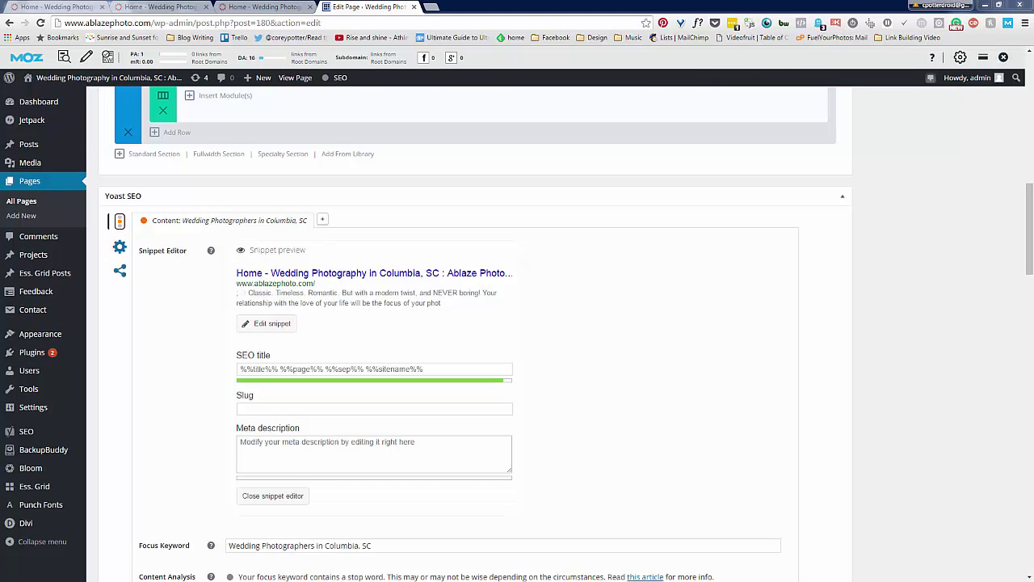
{"action": "left_click", "coordinate": [272, 369]}
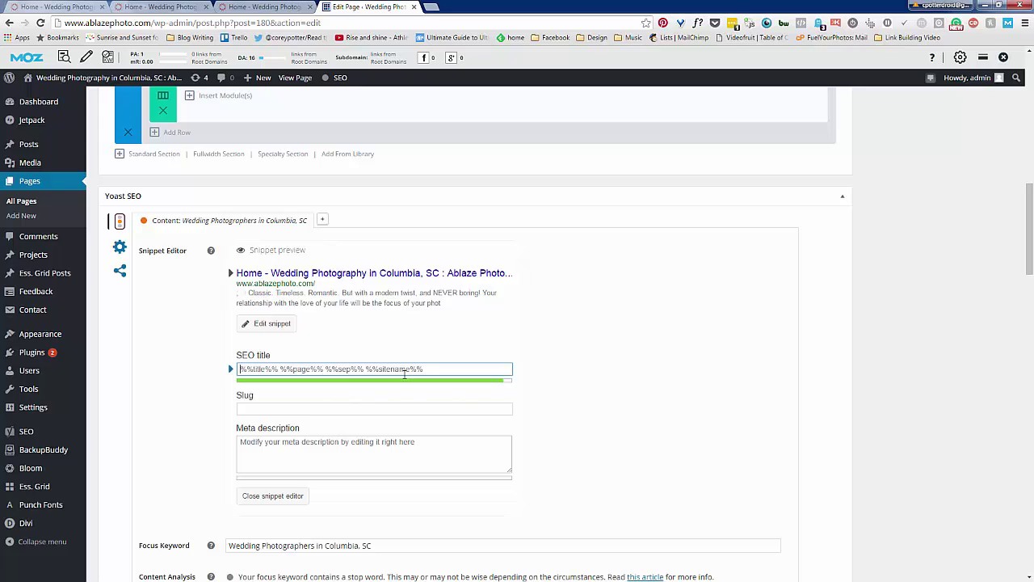
{"action": "type", "text": "Ablaze Photography | Wedding Photographers in Columbia, SC"}
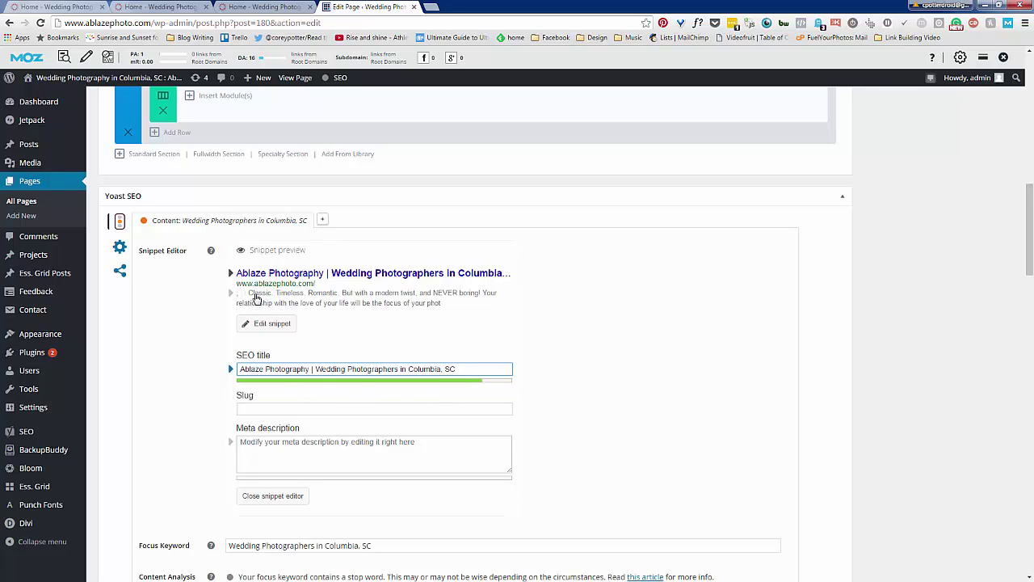
Set the meta description to 'Wedding photographers in Columbia, SC who focus on connection, relationships, and the special moments shared between lovers.'
{"action": "left_click", "coordinate": [301, 440]}
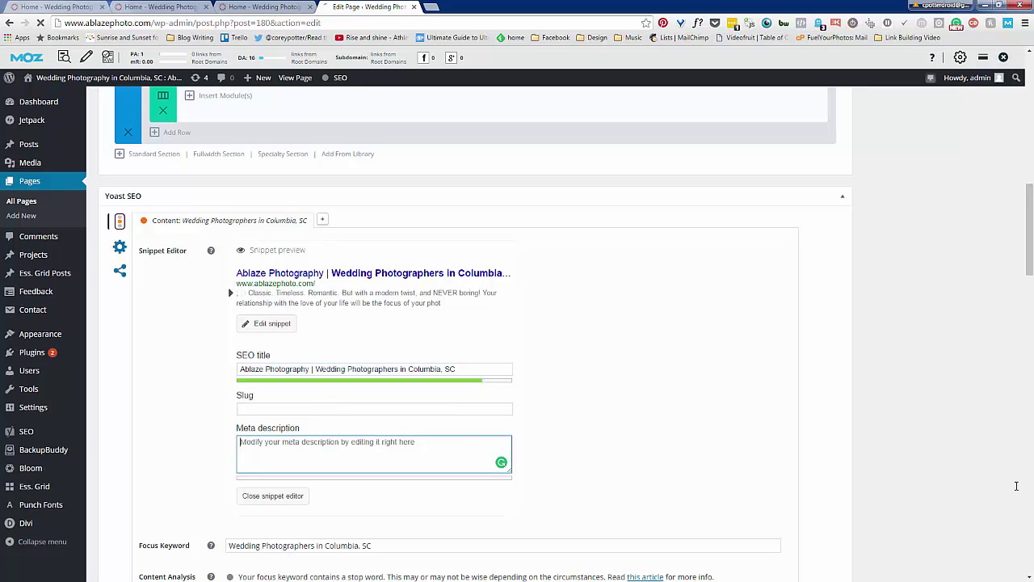
{"action": "key", "text": "alt+Tab"}
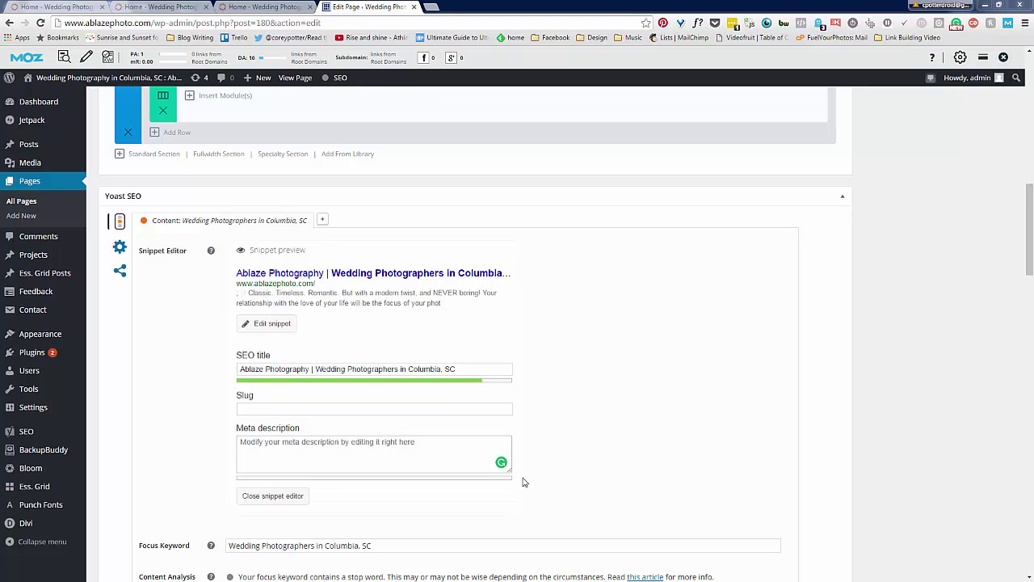
{"action": "left_click", "coordinate": [335, 443]}
{"action": "type", "text": "Wedding photographers in Columbia, SC who focus on connection, relationships, and the special moments shared between lovers."}
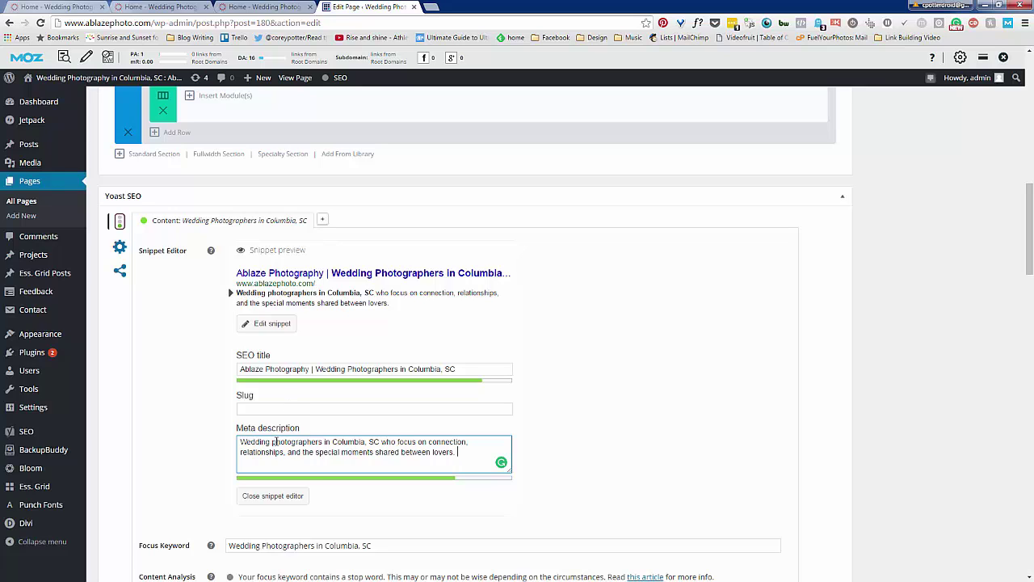
{"action": "left_click_drag", "start_coordinate": [272, 442], "coordinate": [278, 442]}
{"action": "type", "text": "P"}
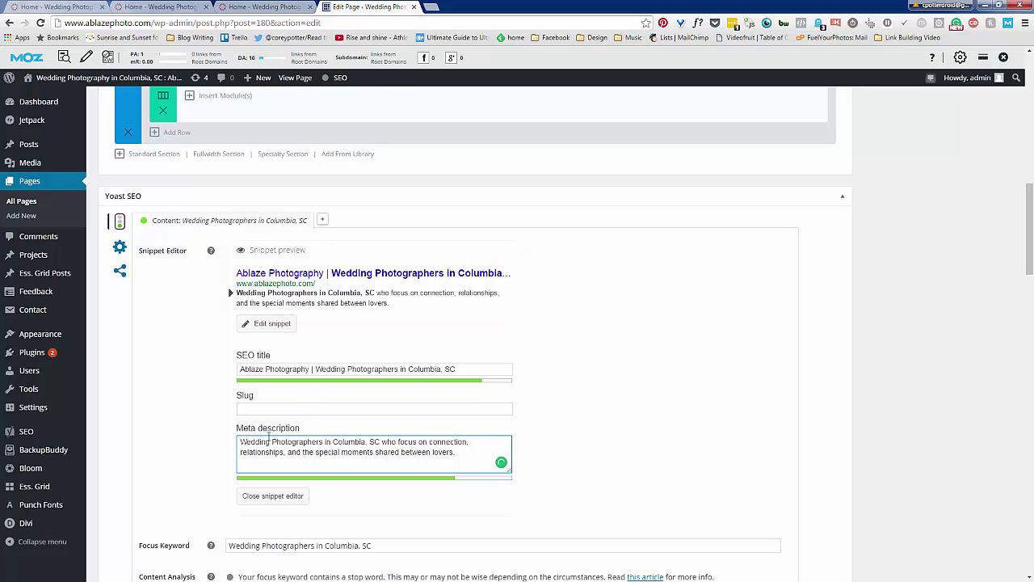
{"action": "key", "text": "ctrl+z"}
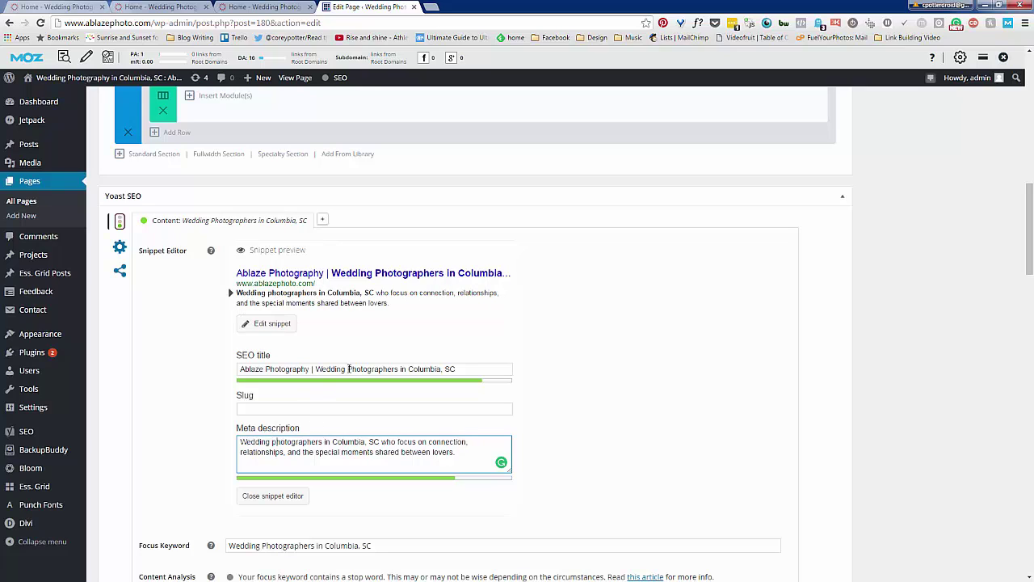
{"action": "left_click", "coordinate": [369, 300]}
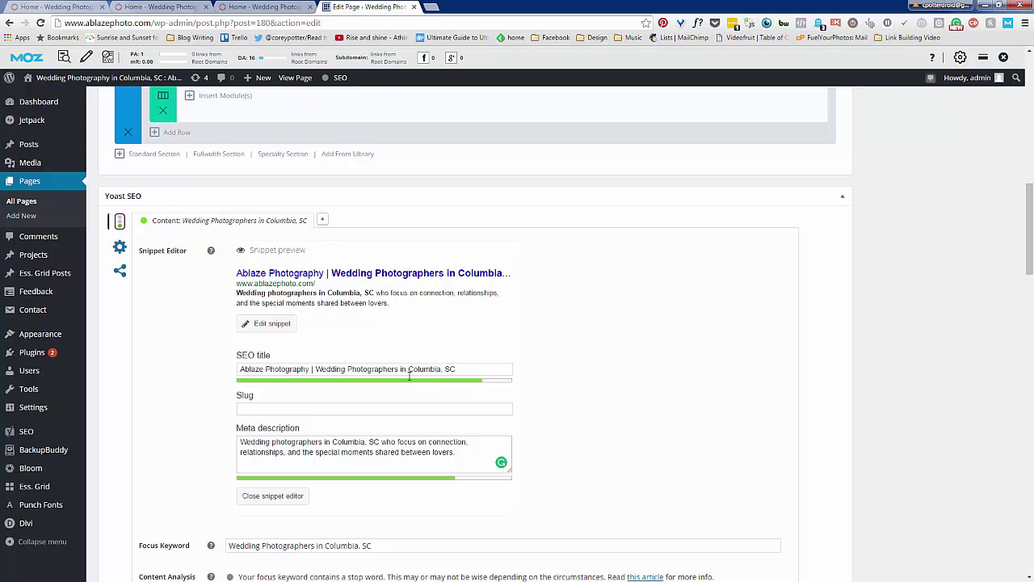
Replace the bar with a colon: 'Ablaze Photography: Wedding Photographers in Columbia, SC'
{"action": "left_click", "coordinate": [311, 369]}
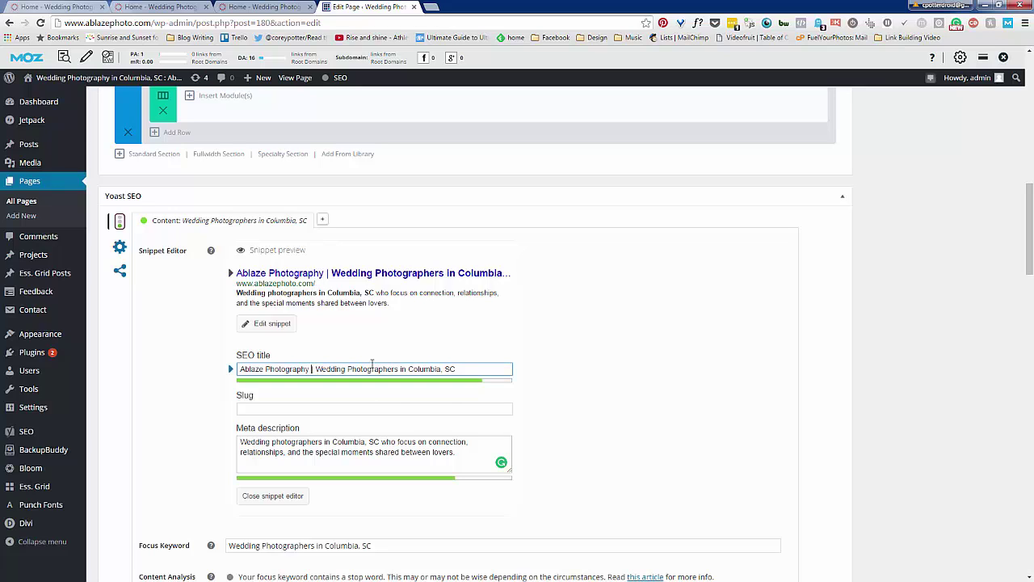
{"action": "key", "text": "BackSpace"}
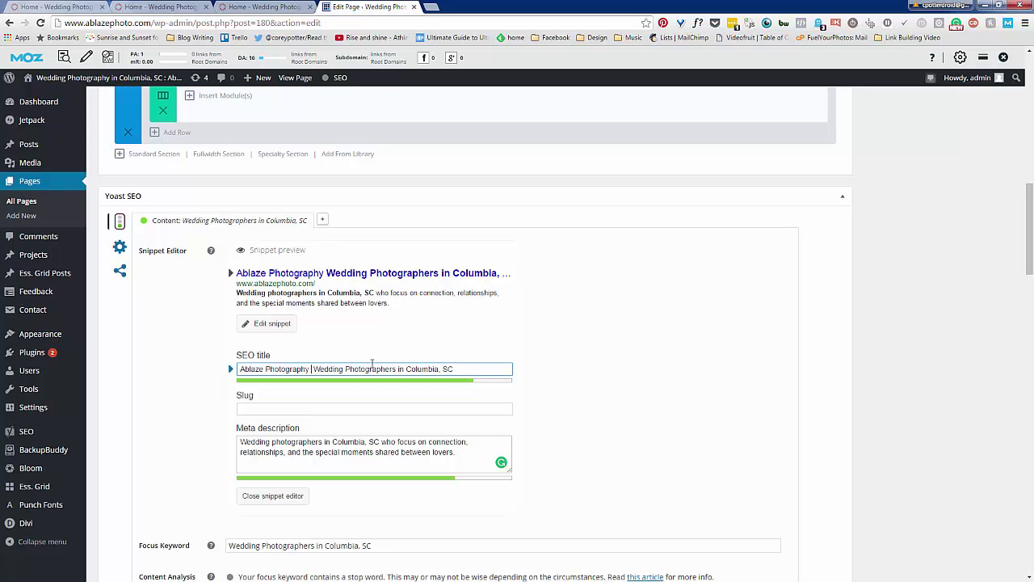
{"action": "type", "text": ":"}
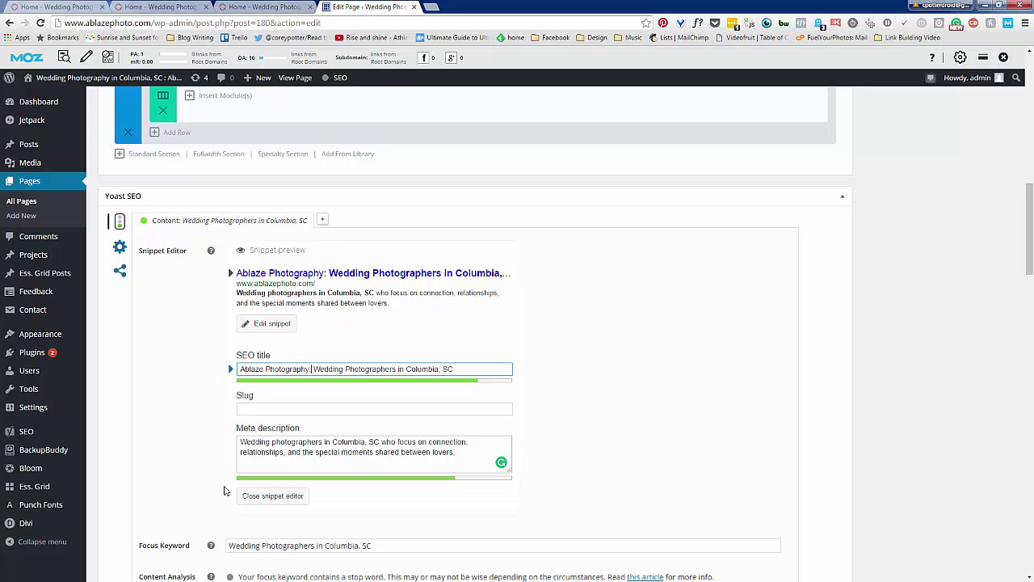
{"action": "scroll", "coordinate": [210, 489], "scroll_direction": "down", "scroll_amount": 1}
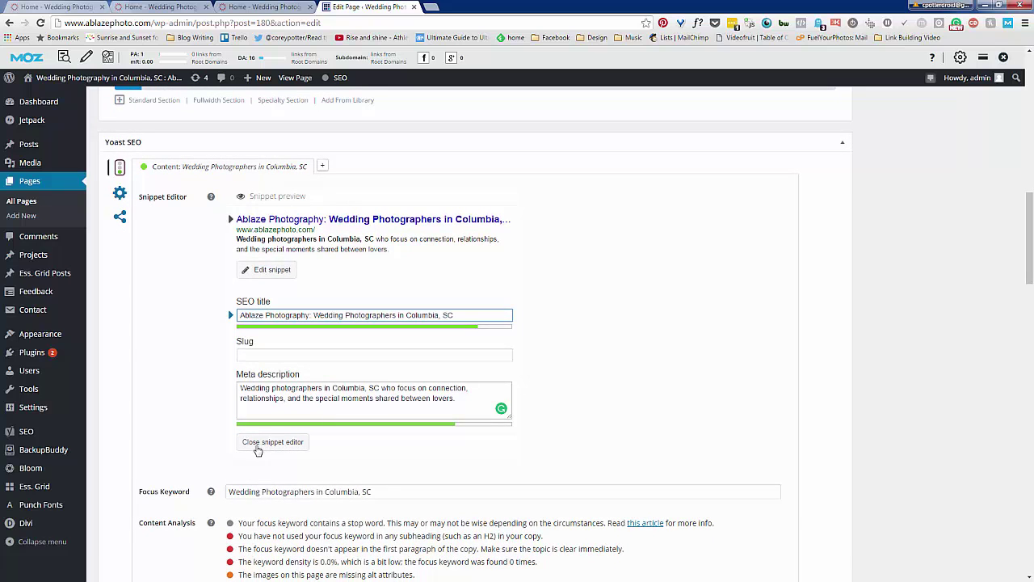
Close the snippet editor and open the Divi Text module's settings
{"action": "left_click", "coordinate": [270, 444]}
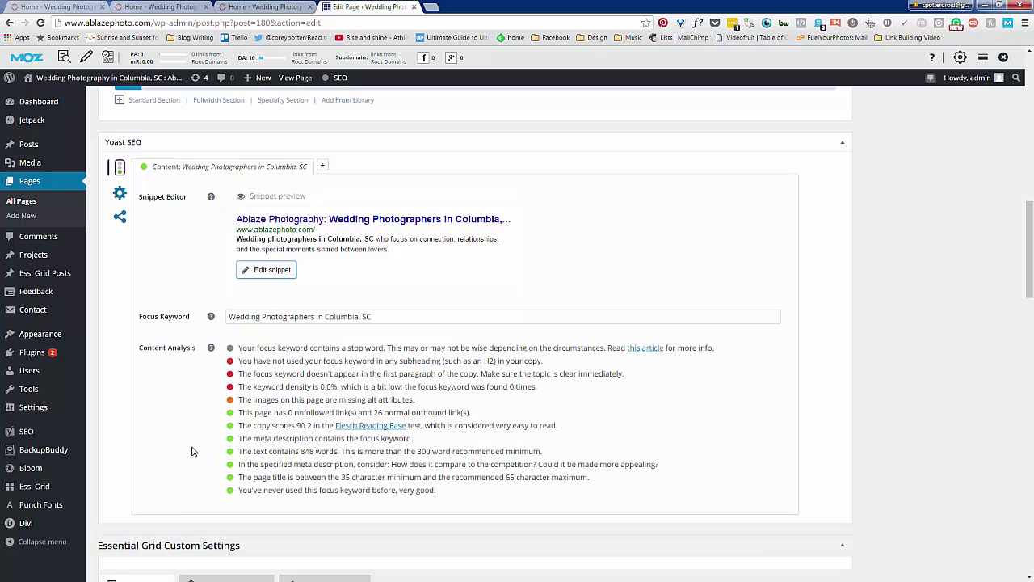
{"action": "scroll", "coordinate": [191, 451], "scroll_direction": "up", "scroll_amount": 15}
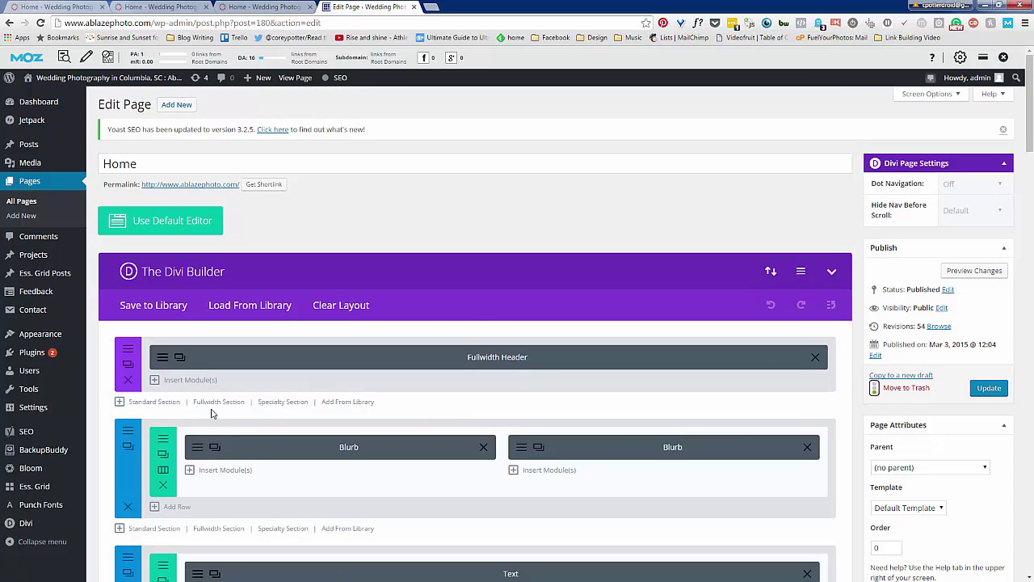
{"action": "scroll", "coordinate": [212, 413], "scroll_direction": "down", "scroll_amount": 1}
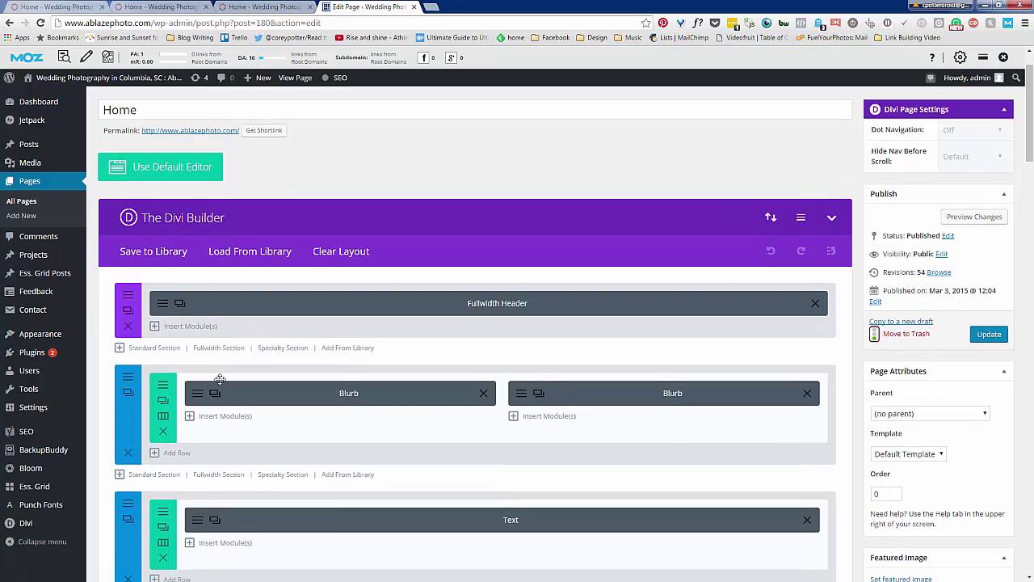
{"action": "scroll", "coordinate": [220, 380], "scroll_direction": "down", "scroll_amount": 2}
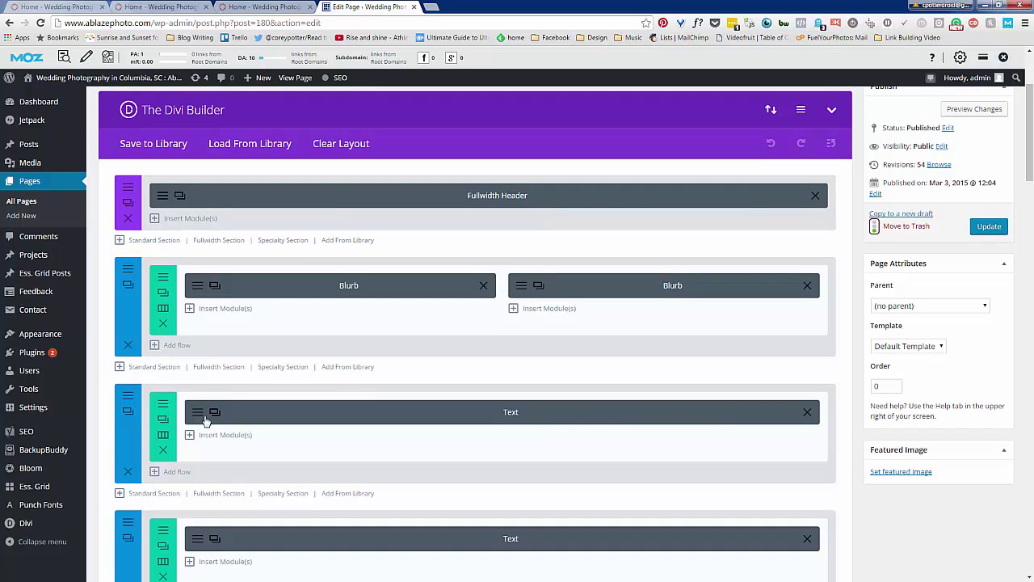
{"action": "left_click", "coordinate": [198, 419]}
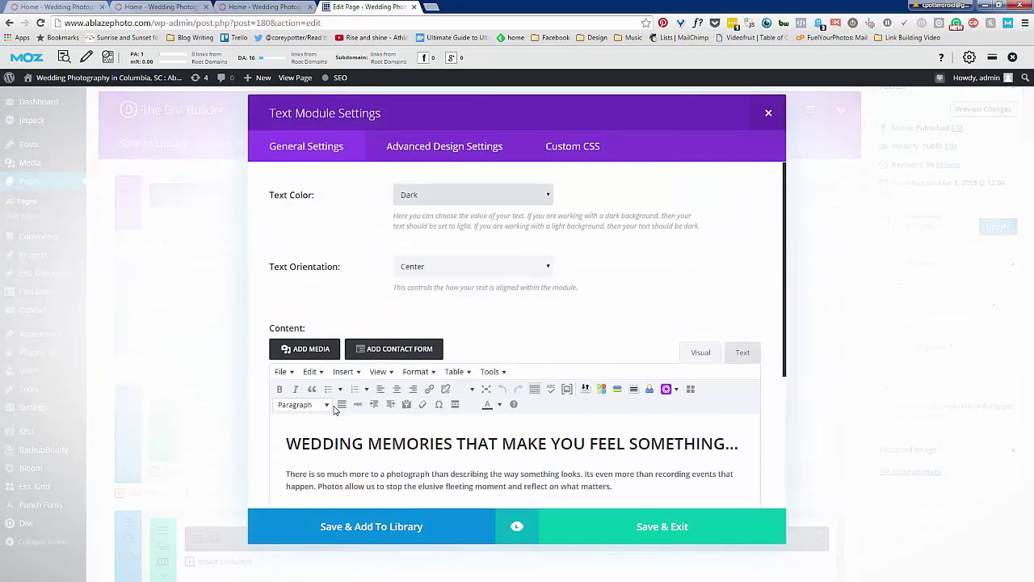
{"action": "scroll", "coordinate": [383, 402], "scroll_direction": "down", "scroll_amount": 1}
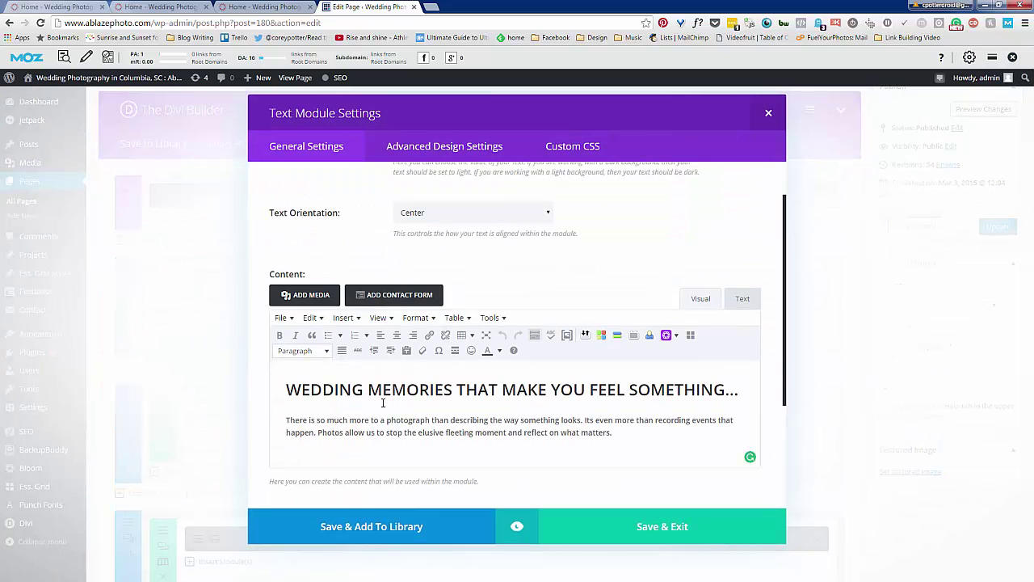
Replace the WEDDING MEMORIES heading with 'WE ARE WEDDING PHOTOGRAPHERS IN COLUMBIA, SC'
{"action": "left_click", "coordinate": [297, 390]}
{"action": "left_click_drag", "start_coordinate": [288, 389], "coordinate": [763, 378]}
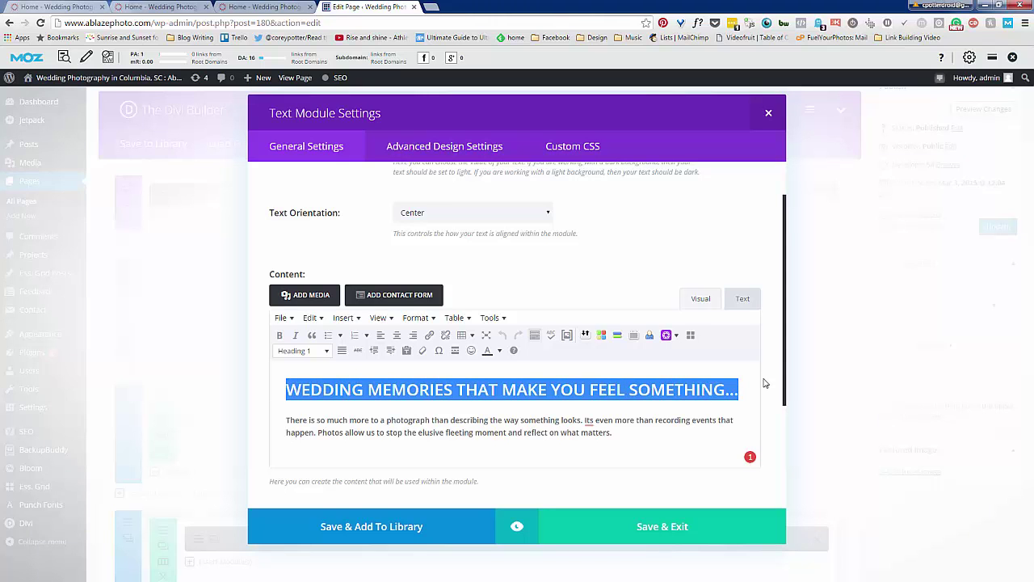
{"action": "type", "text": "We Are Wedding Photographers in Columbia, SC"}
{"action": "key", "text": "Right"}
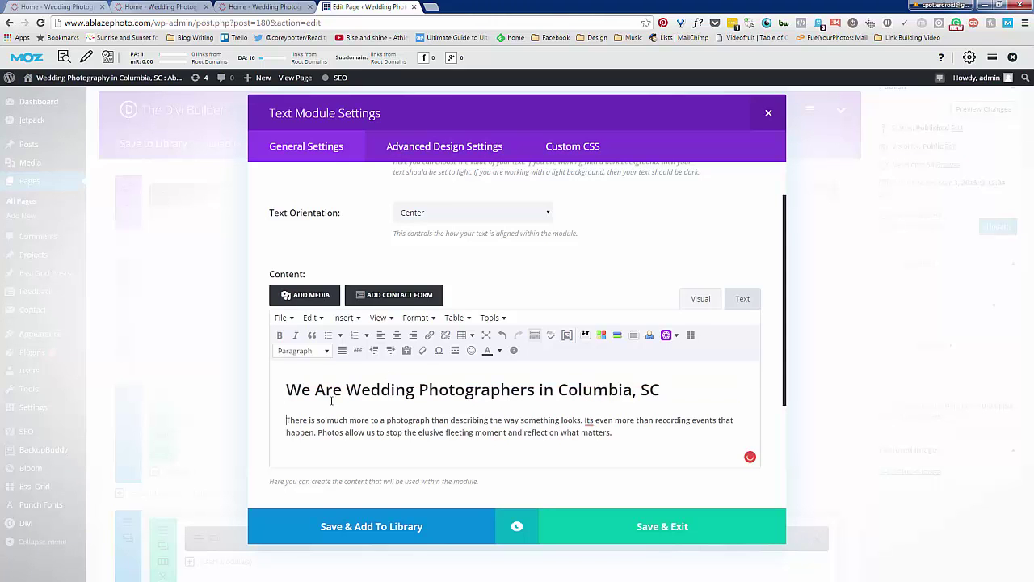
{"action": "left_click_drag", "start_coordinate": [663, 391], "coordinate": [278, 391]}
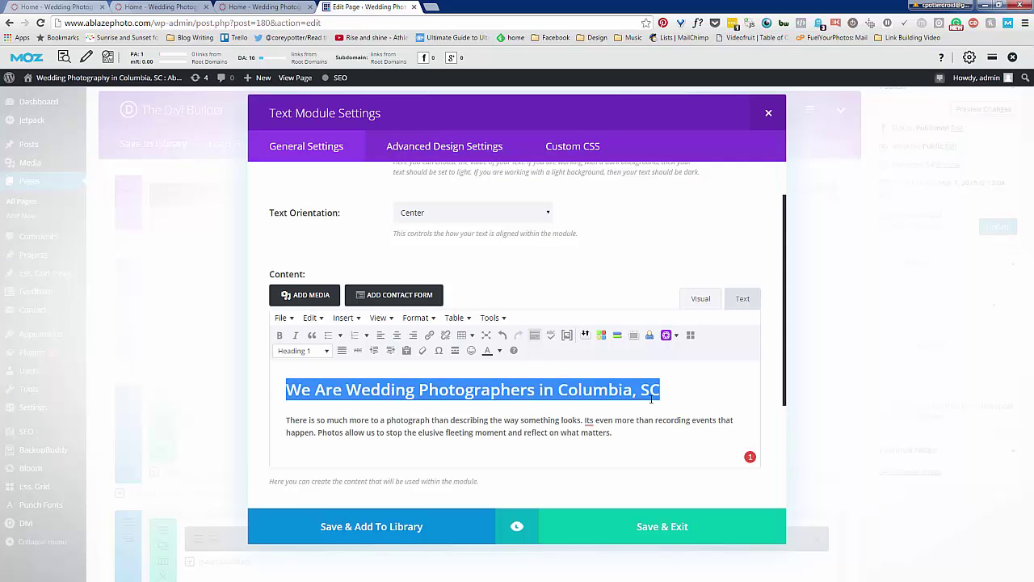
{"action": "key", "text": "Caps_Lock"}
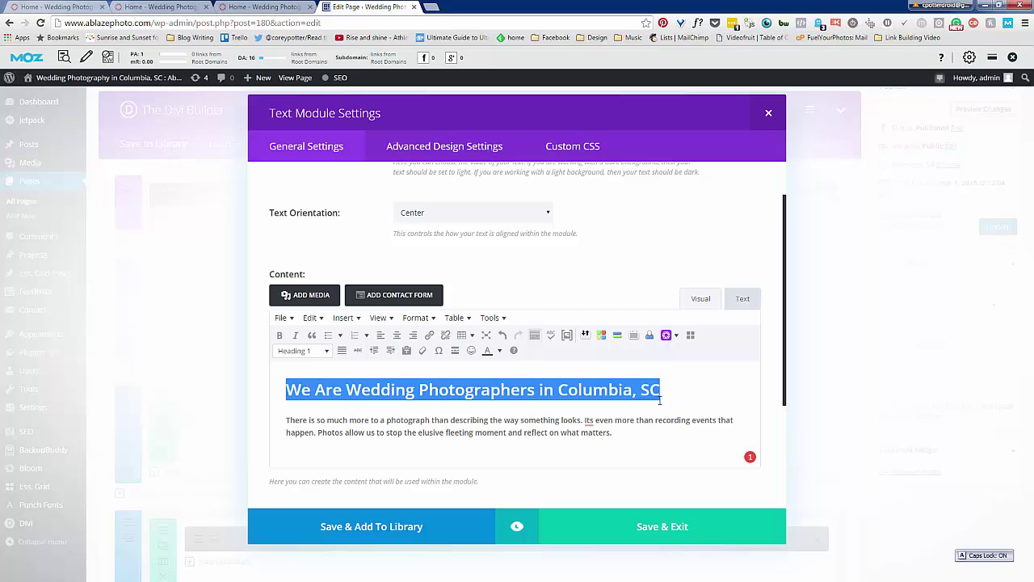
{"action": "type", "text": "WE"}
{"action": "key", "text": "BackSpace"}
{"action": "key", "text": "BackSpace"}
{"action": "type", "text": "WE"}
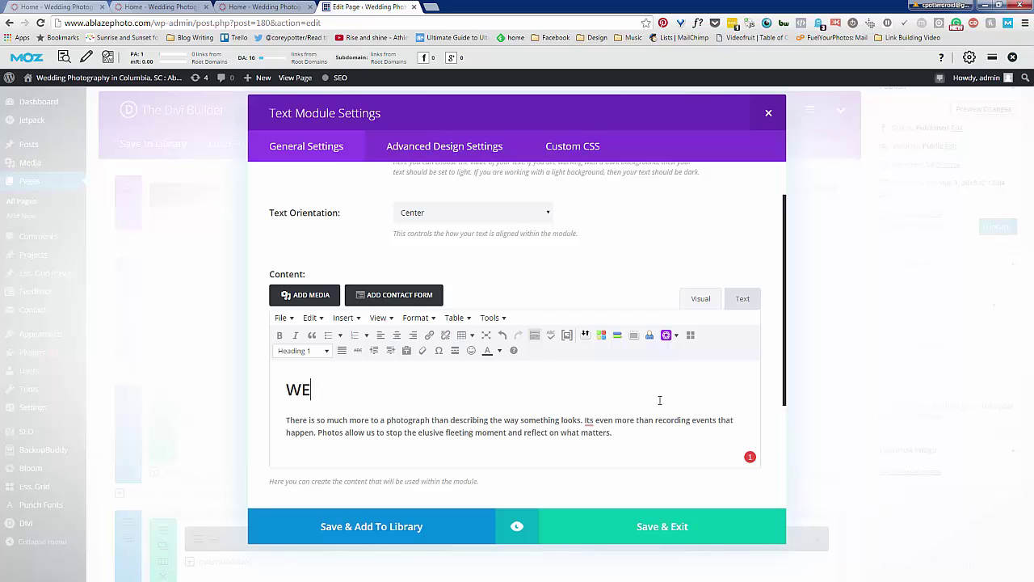
{"action": "type", "text": " ARE WEDDING PHOTO"}
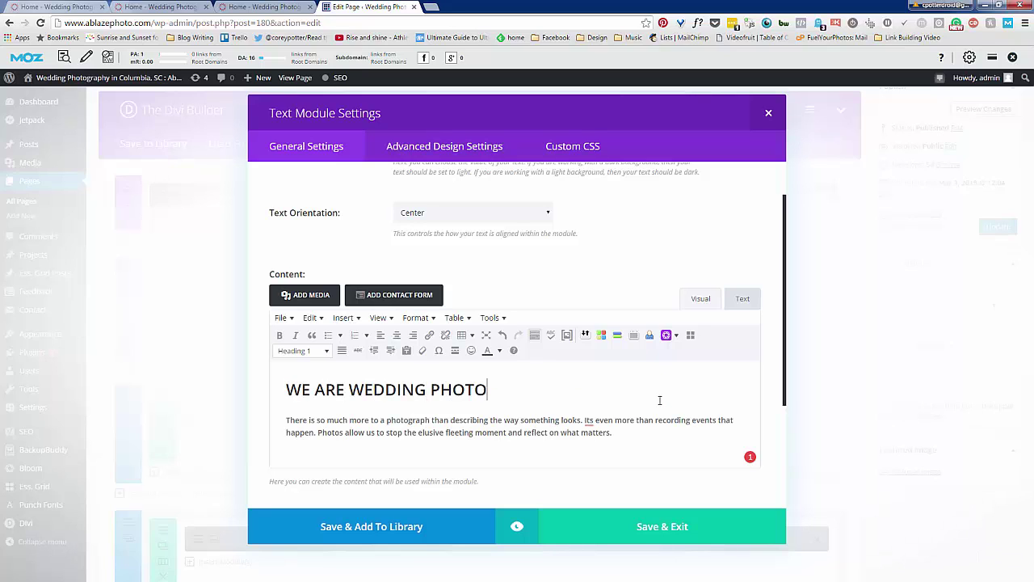
{"action": "type", "text": "GRAPHERS IN COLUMBIA"}
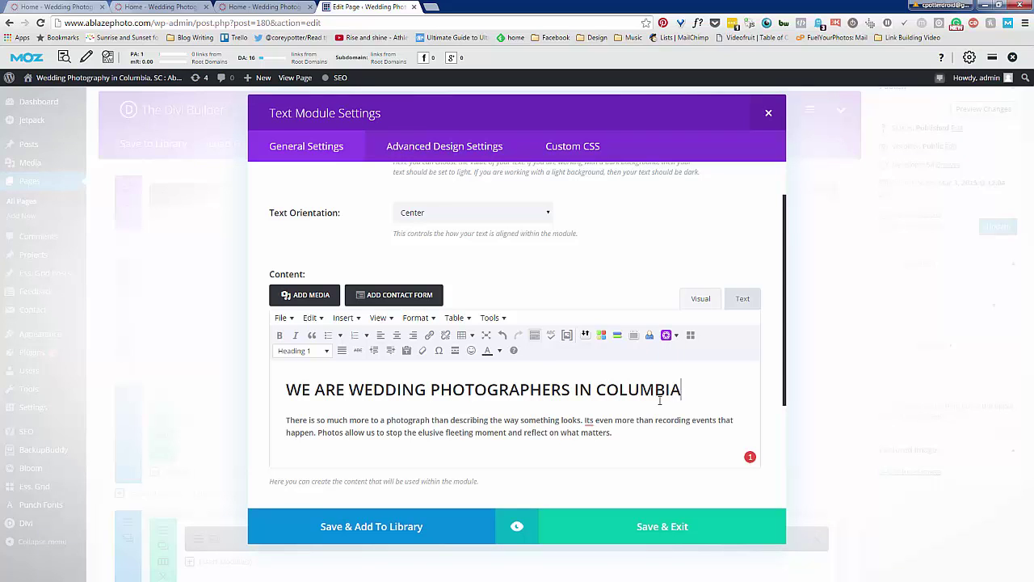
{"action": "type", "text": ", SC"}
Select the paragraph under the heading and switch to the live home page tab
{"action": "scroll", "coordinate": [485, 428], "scroll_direction": "down", "scroll_amount": 1}
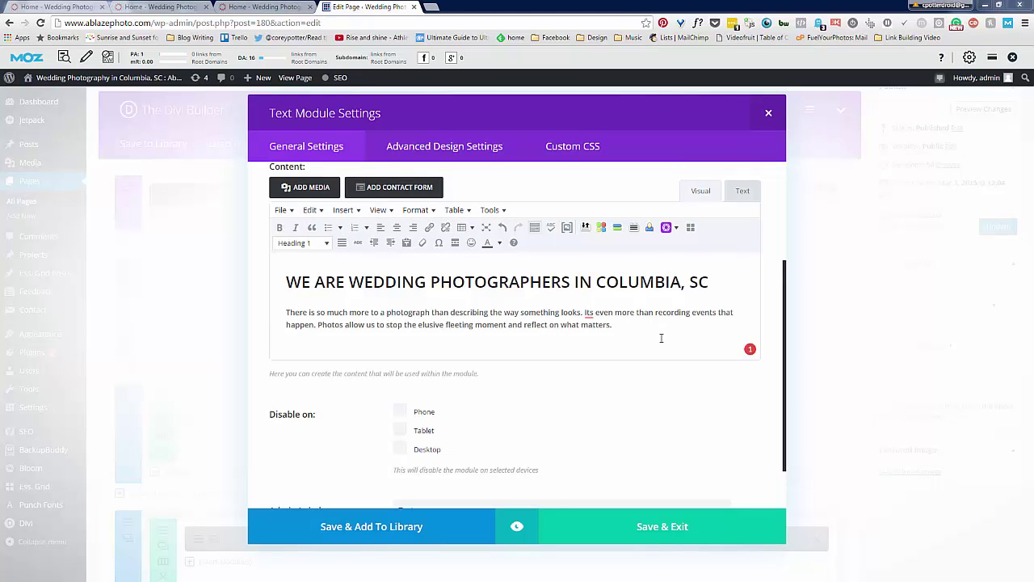
{"action": "left_click_drag", "start_coordinate": [614, 325], "coordinate": [274, 310]}
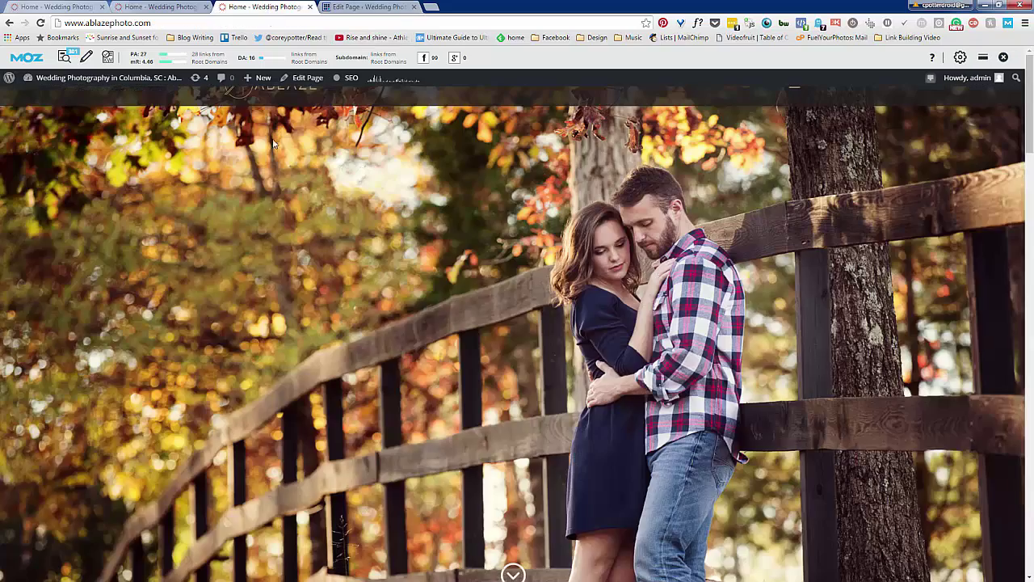
{"action": "left_click", "coordinate": [267, 7]}
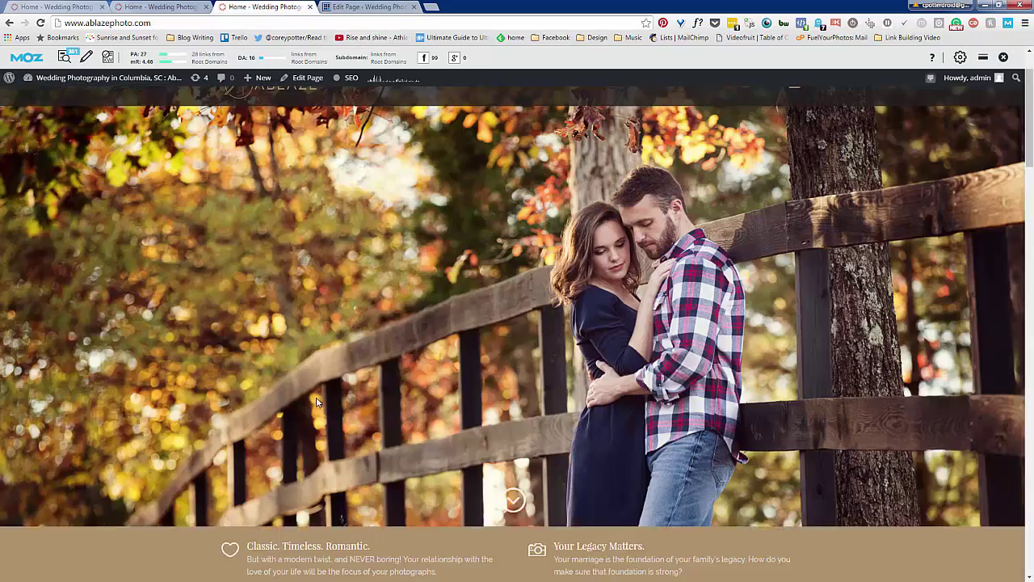
Replace the text module's paragraph with a longer one naming wedding photographers in Columbia, SC
{"action": "scroll", "coordinate": [317, 401], "scroll_direction": "down", "scroll_amount": 4}
{"action": "scroll", "coordinate": [316, 402], "scroll_direction": "down", "scroll_amount": 1}
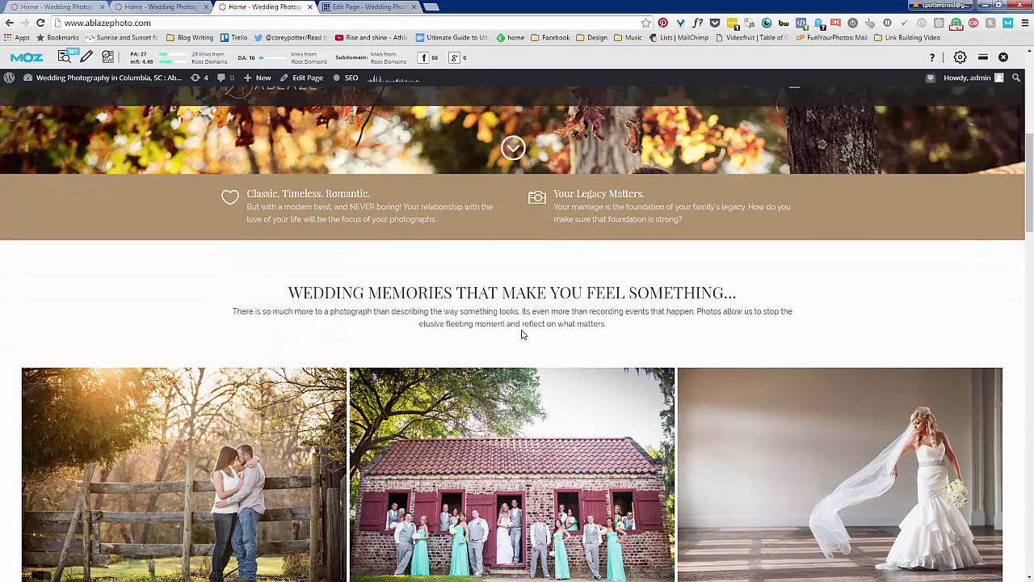
{"action": "scroll", "coordinate": [521, 334], "scroll_direction": "down", "scroll_amount": 1}
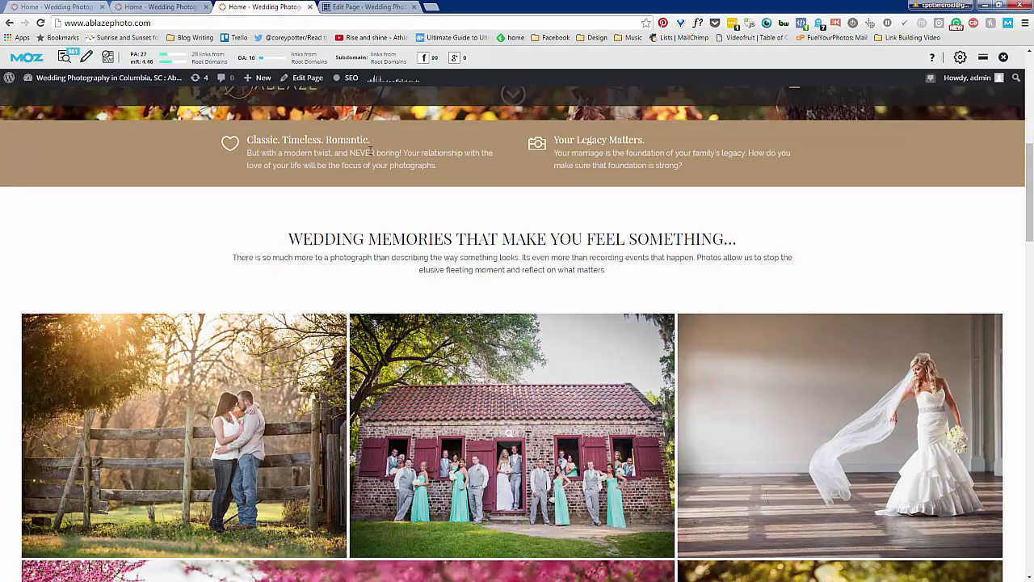
{"action": "left_click", "coordinate": [380, 6]}
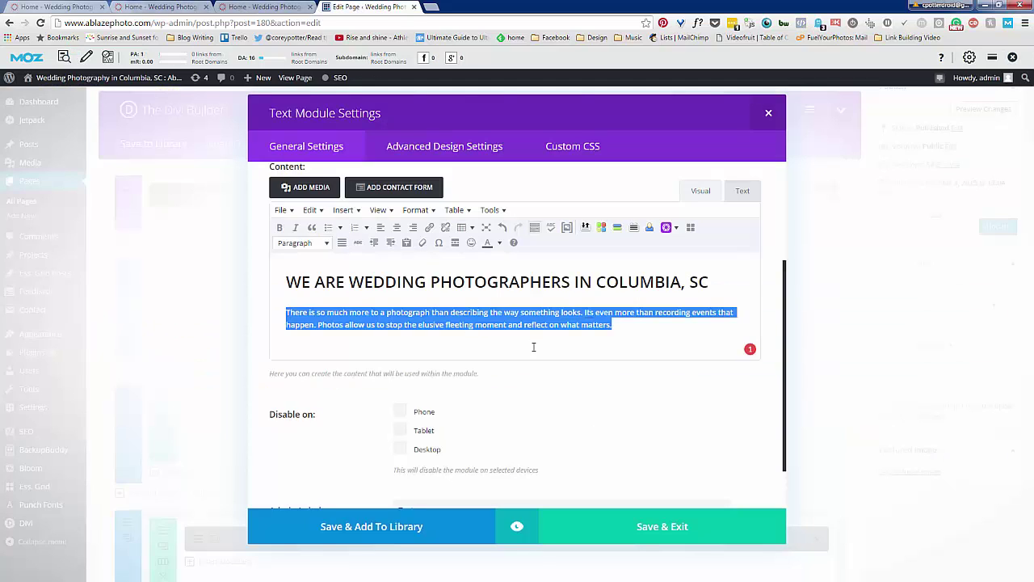
{"action": "left_click_drag", "start_coordinate": [619, 324], "coordinate": [238, 305]}
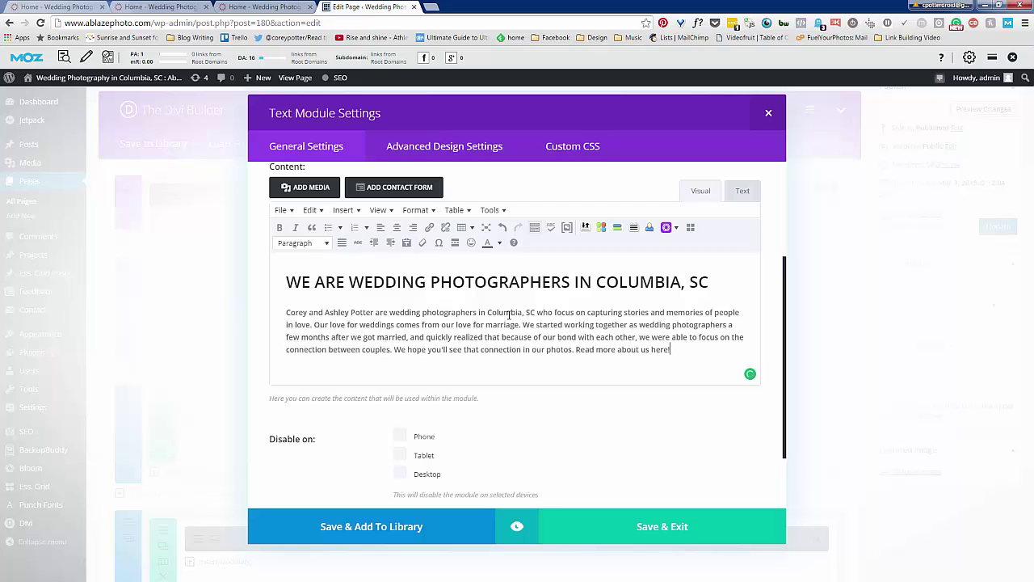
Select the keyword phrase in the paragraph and bring up the live home page
{"action": "left_click_drag", "start_coordinate": [395, 313], "coordinate": [509, 309]}
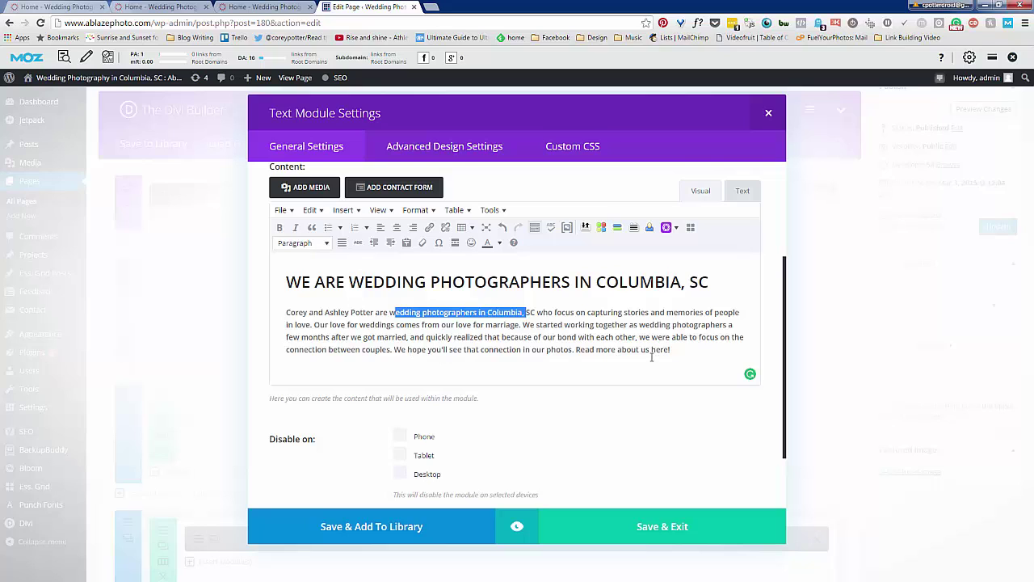
{"action": "left_click", "coordinate": [271, 6]}
{"action": "scroll", "coordinate": [534, 145], "scroll_direction": "up", "scroll_amount": 5}
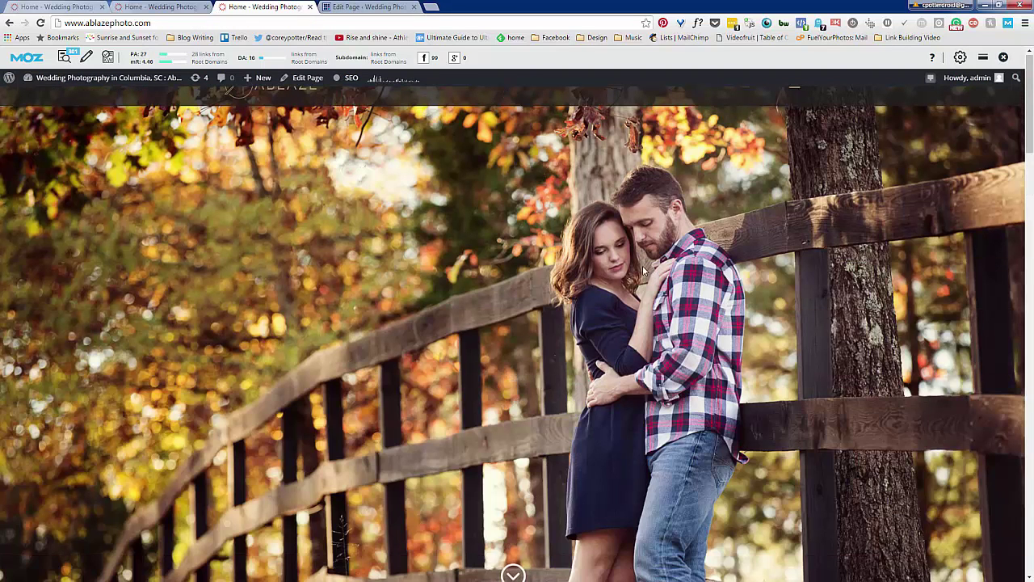
Go to the Meet Your Team page via the About menu and copy its URL
{"action": "scroll", "coordinate": [766, 139], "scroll_direction": "down", "scroll_amount": 4}
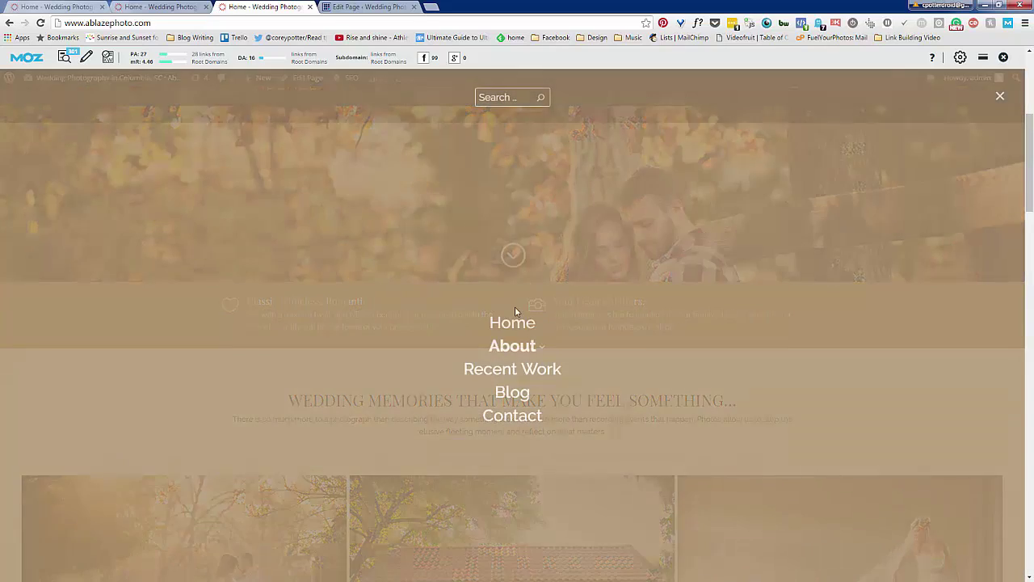
{"action": "left_click", "coordinate": [505, 348]}
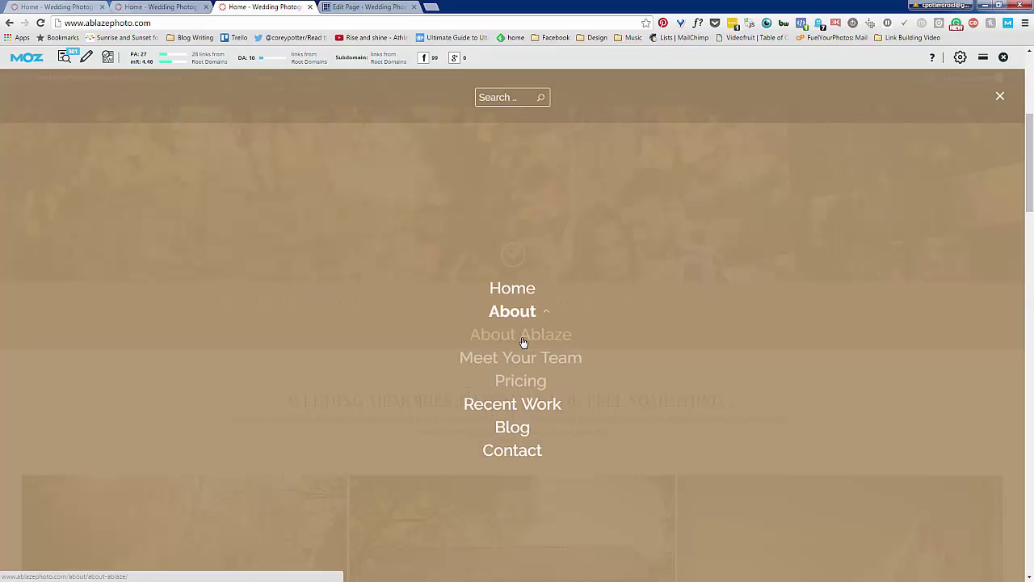
{"action": "left_click", "coordinate": [517, 358]}
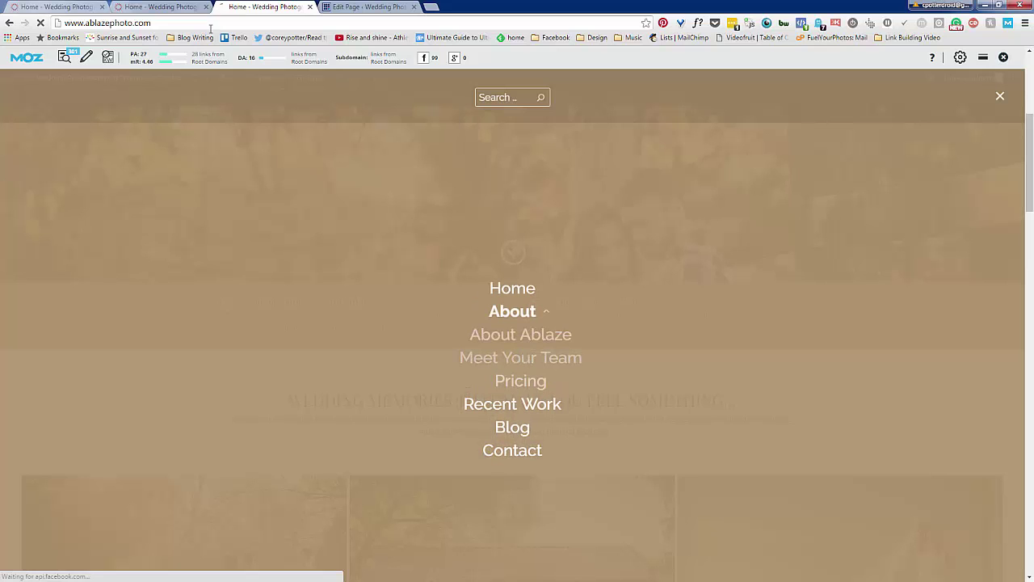
{"action": "left_click", "coordinate": [138, 23]}
{"action": "right_click", "coordinate": [165, 25]}
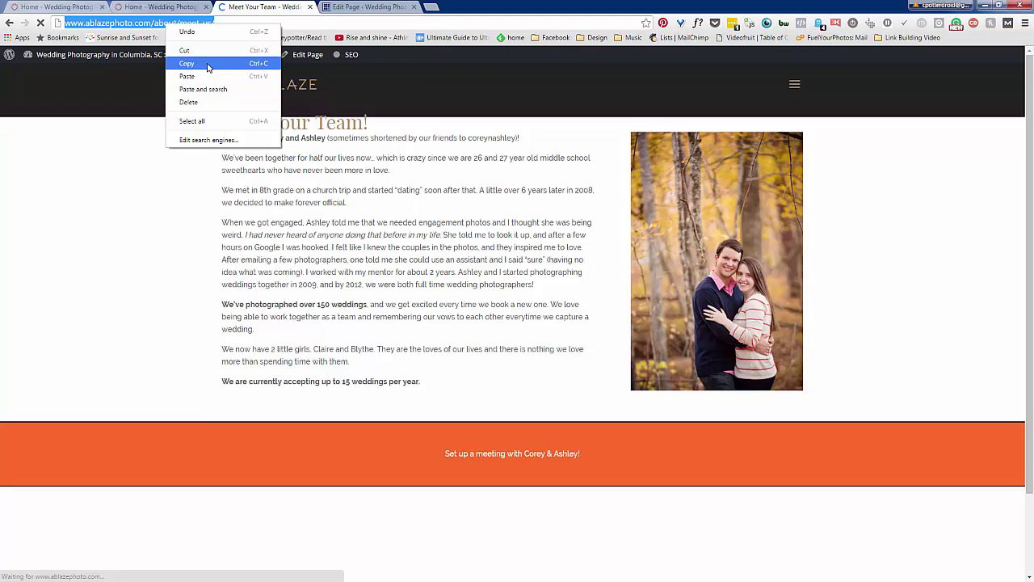
{"action": "left_click", "coordinate": [202, 63]}
Link 'Read more about us here!' in the paragraph to the Meet Your Team page
{"action": "left_click", "coordinate": [374, 7]}
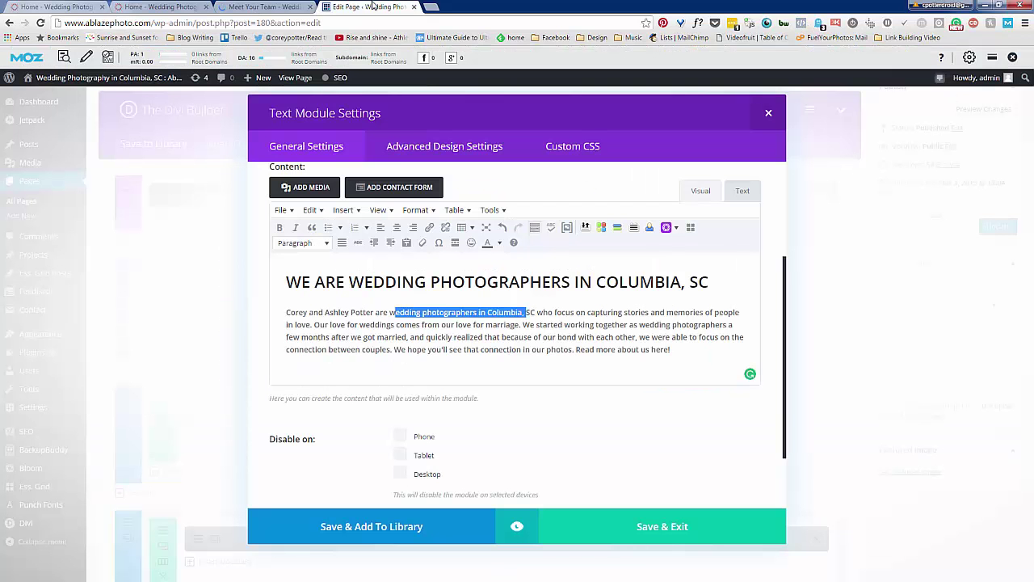
{"action": "left_click", "coordinate": [531, 337]}
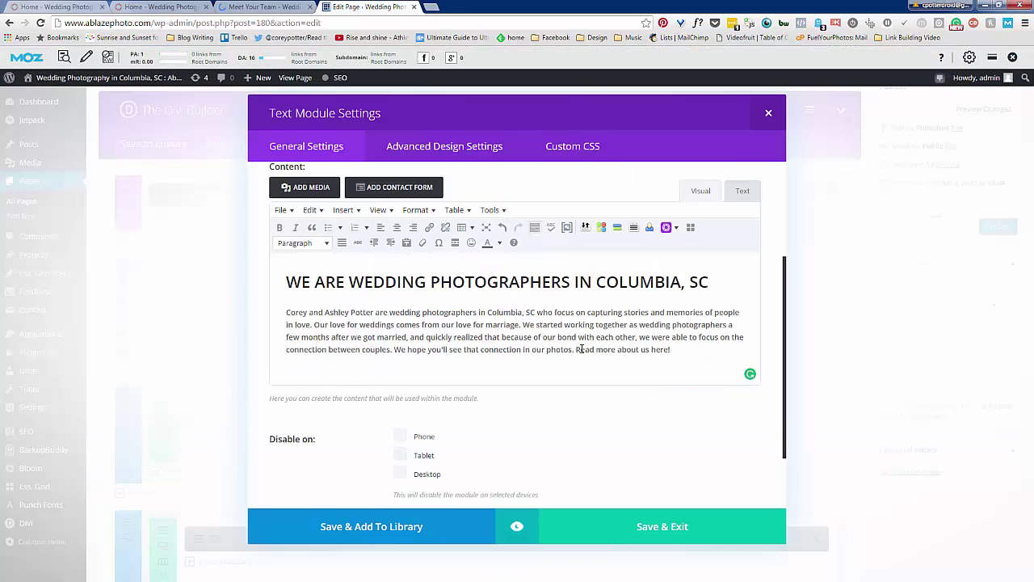
{"action": "left_click_drag", "start_coordinate": [577, 349], "coordinate": [671, 349]}
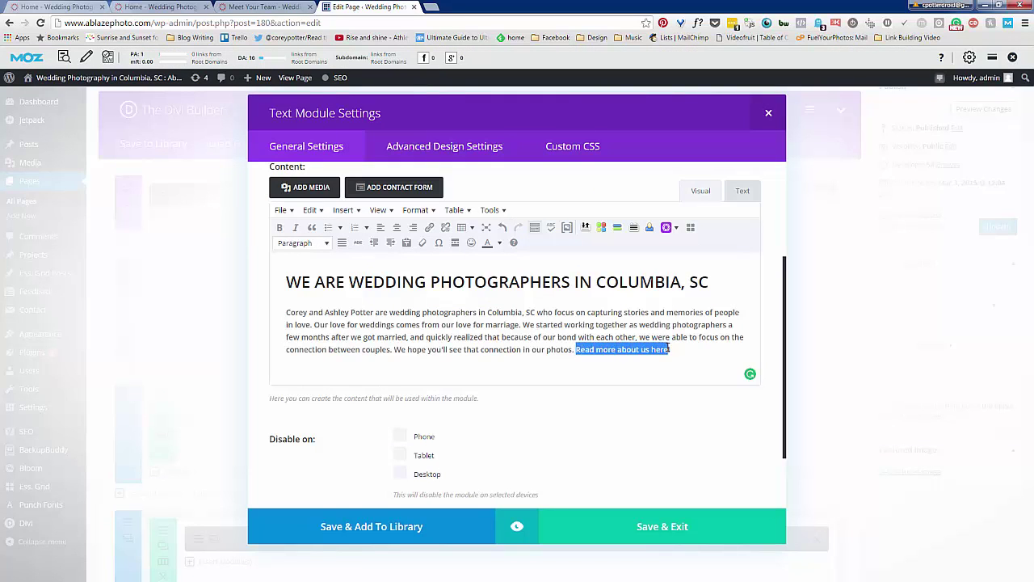
{"action": "left_click", "coordinate": [429, 227]}
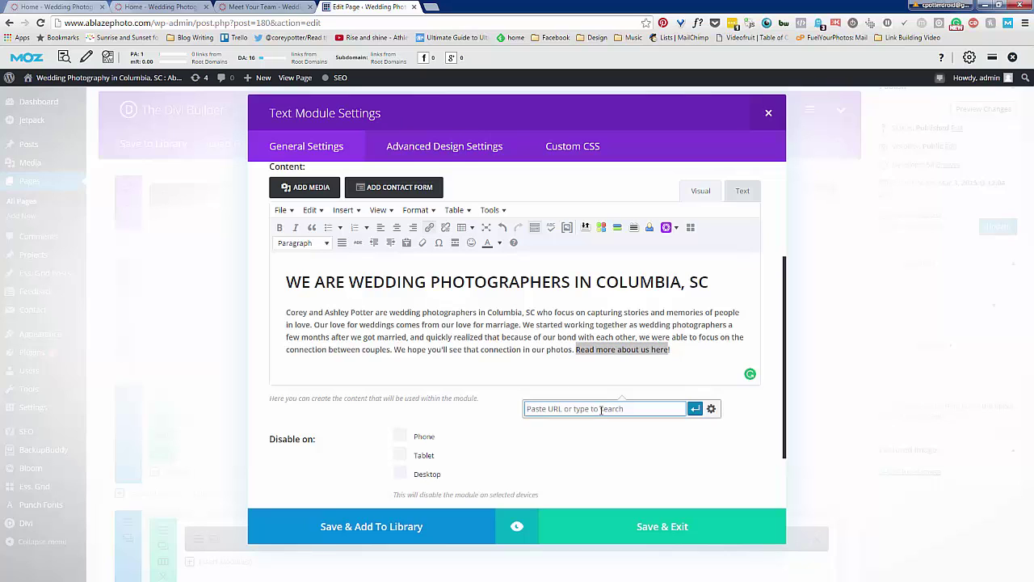
{"action": "key", "text": "ctrl+v"}
{"action": "left_click", "coordinate": [695, 408]}
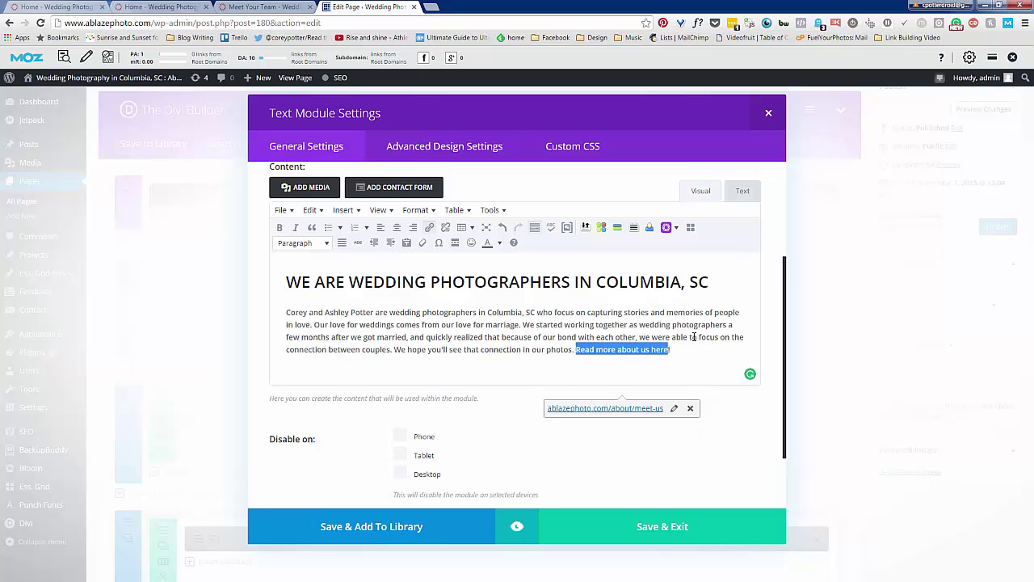
{"action": "left_click", "coordinate": [693, 336]}
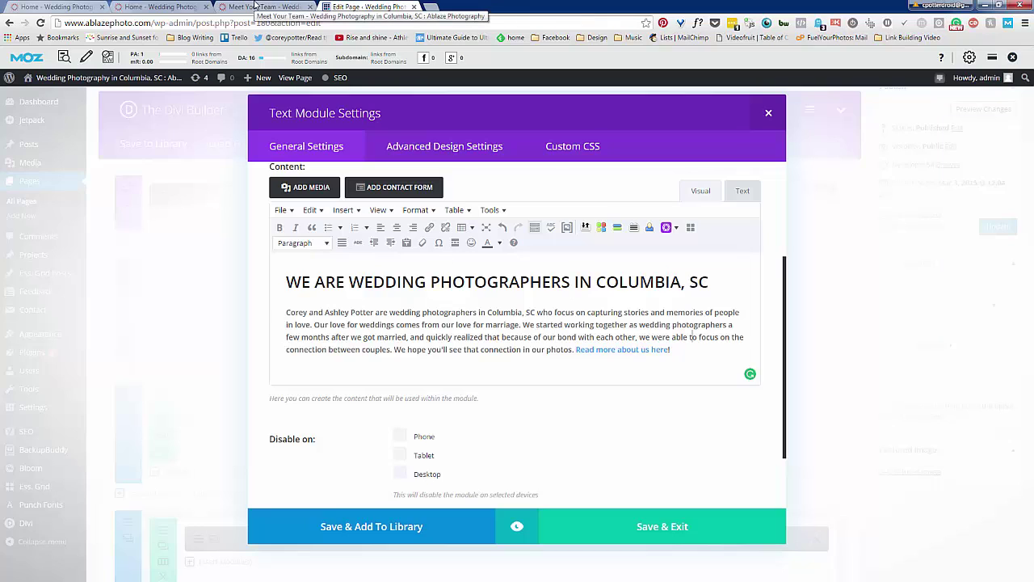
Go to the Blog page on the live site, copy its URL, and return to the editor
{"action": "left_click", "coordinate": [255, 5]}
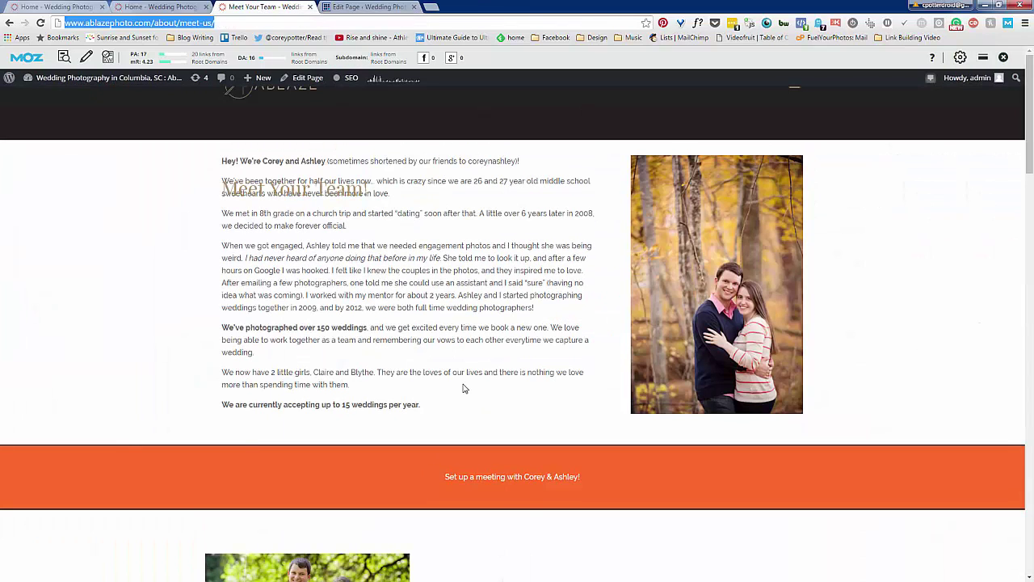
{"action": "scroll", "coordinate": [465, 388], "scroll_direction": "down", "scroll_amount": 2}
{"action": "scroll", "coordinate": [465, 389], "scroll_direction": "up", "scroll_amount": 2}
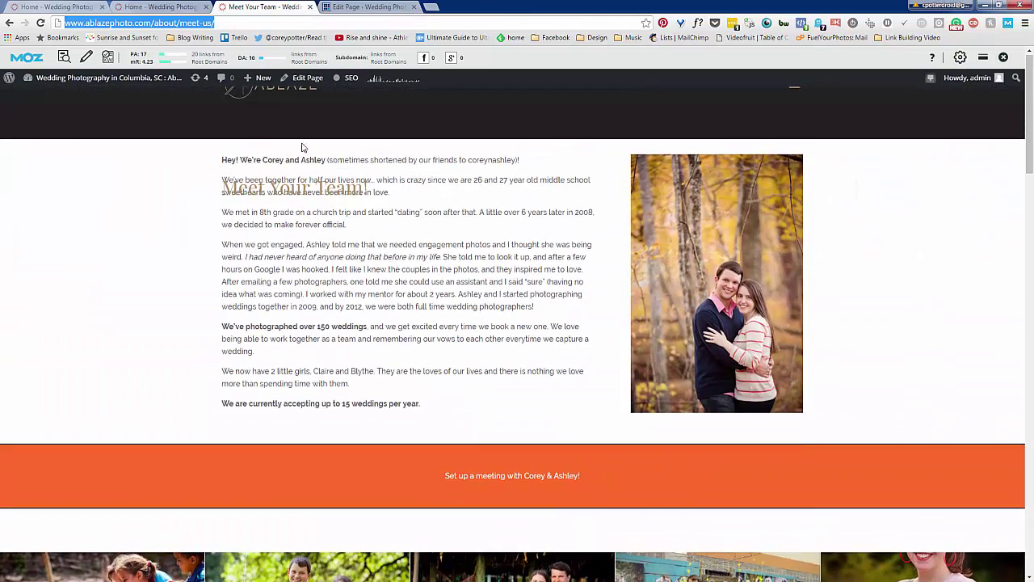
{"action": "left_click", "coordinate": [795, 91]}
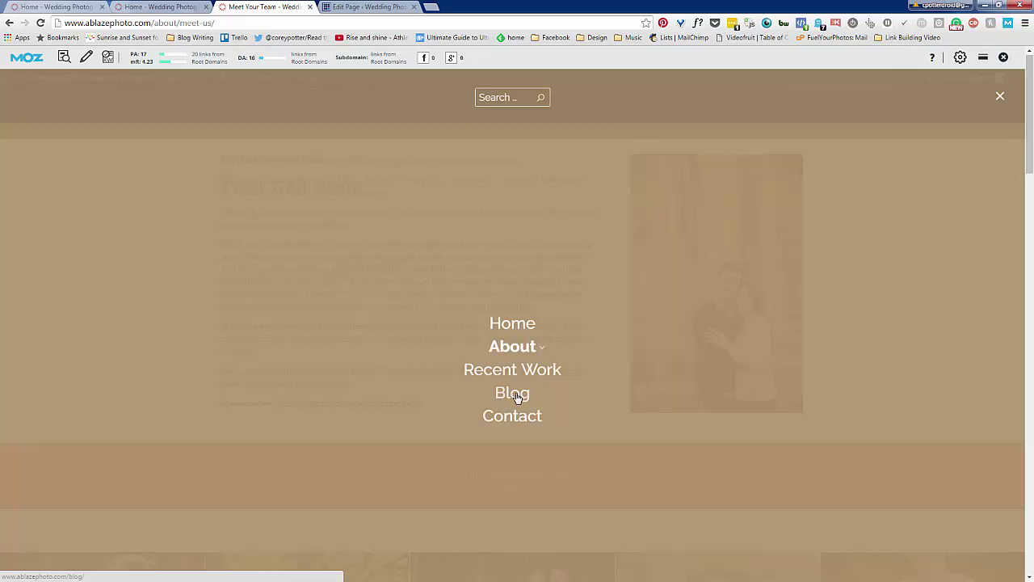
{"action": "left_click", "coordinate": [517, 396]}
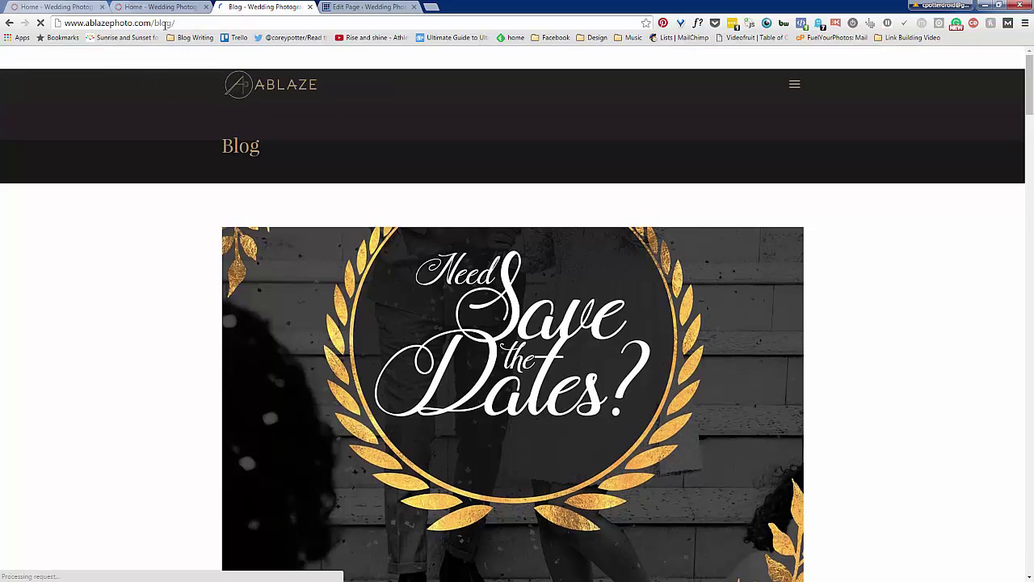
{"action": "left_click", "coordinate": [166, 25]}
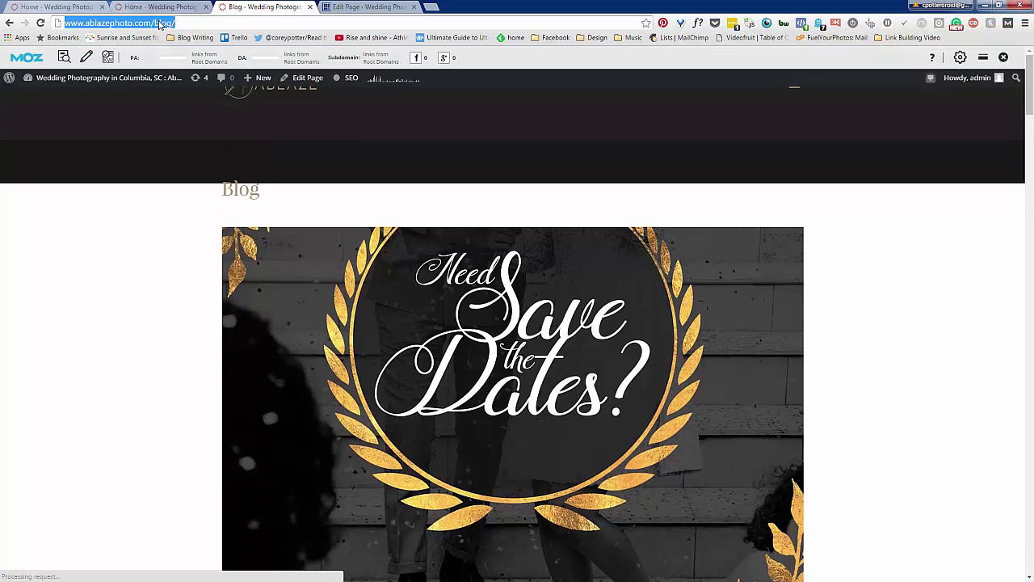
{"action": "right_click", "coordinate": [159, 22]}
{"action": "left_click", "coordinate": [198, 62]}
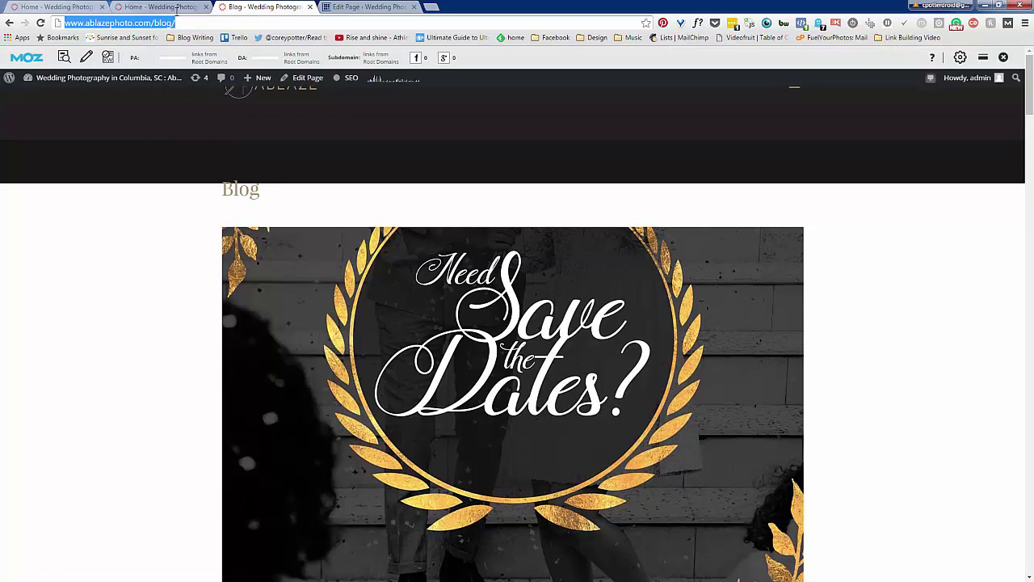
{"action": "left_click", "coordinate": [173, 7]}
{"action": "left_click", "coordinate": [358, 7]}
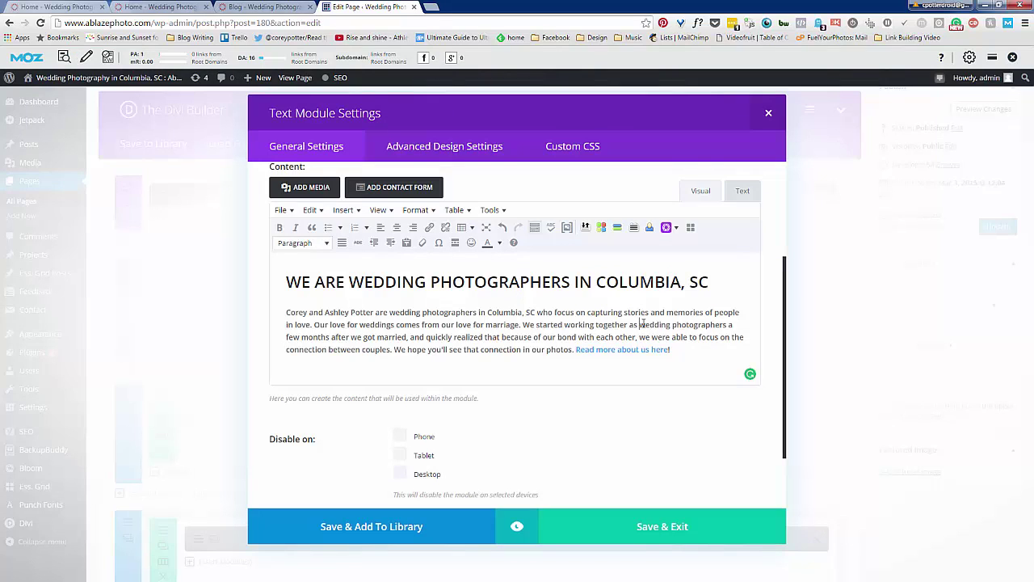
{"action": "left_click_drag", "start_coordinate": [640, 324], "coordinate": [729, 323]}
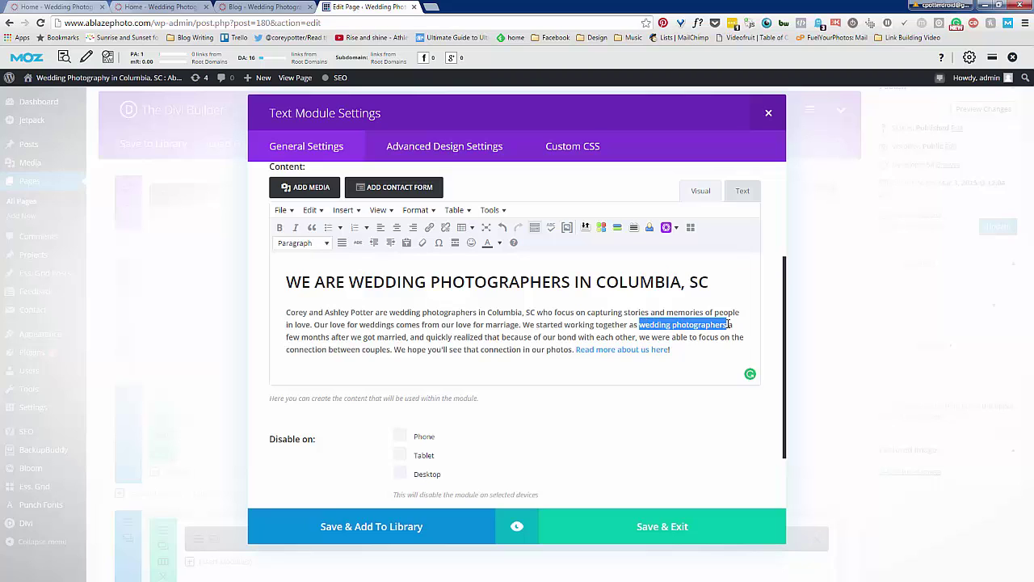
{"action": "left_click", "coordinate": [360, 324]}
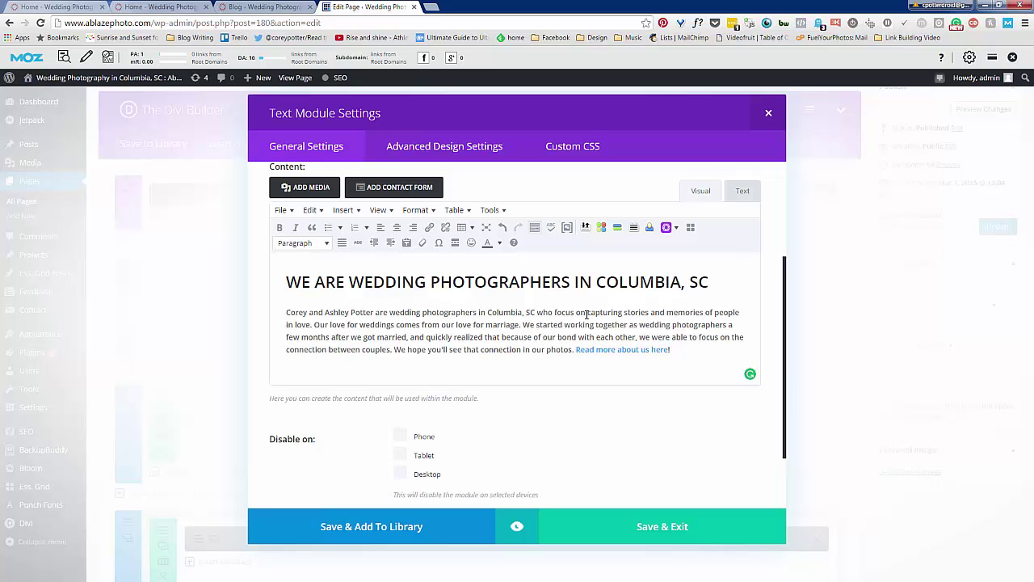
{"action": "left_click_drag", "start_coordinate": [586, 313], "coordinate": [704, 313]}
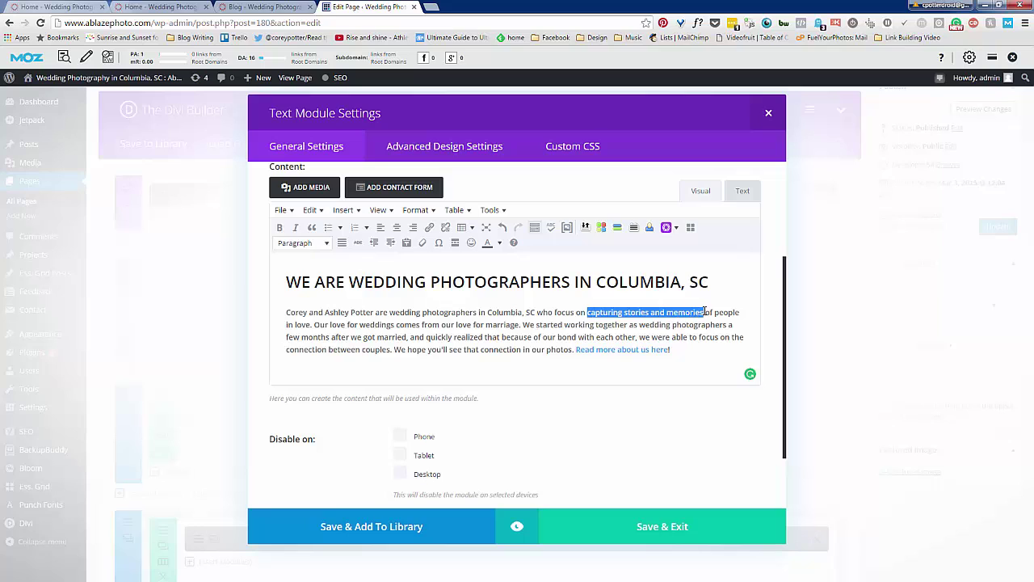
{"action": "left_click", "coordinate": [429, 227]}
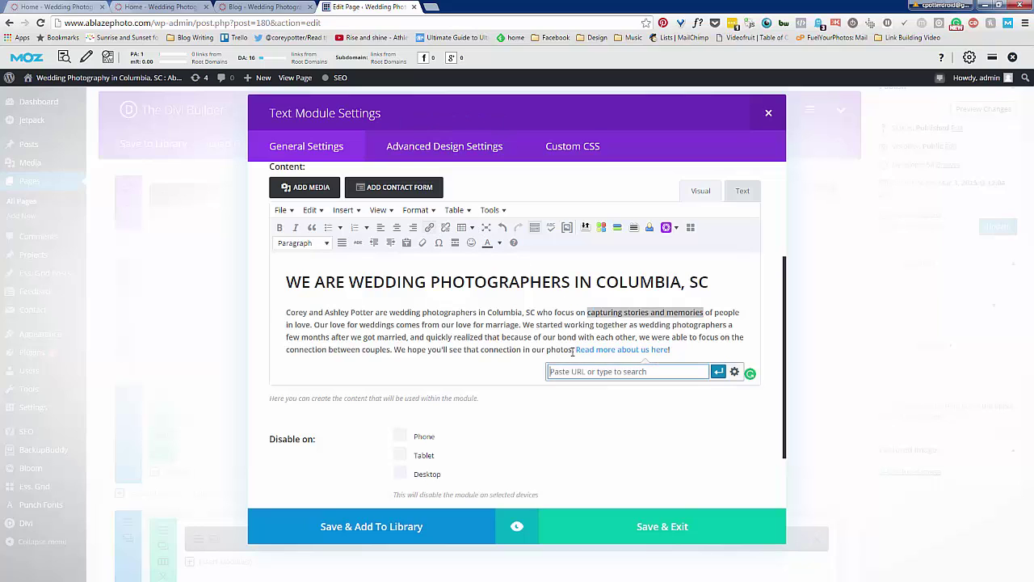
{"action": "key", "text": "ctrl+v"}
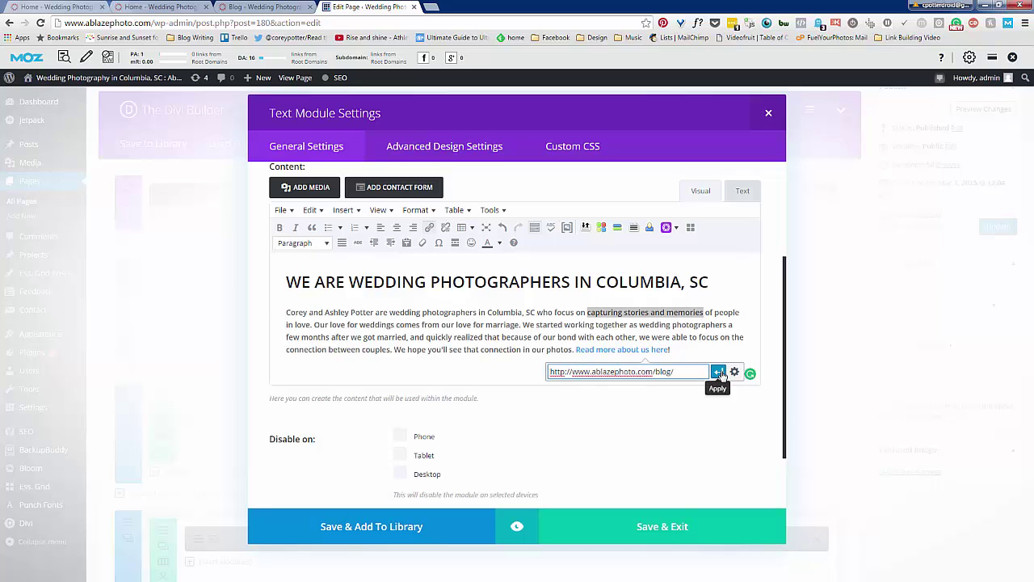
{"action": "left_click", "coordinate": [718, 371]}
{"action": "left_click", "coordinate": [550, 324]}
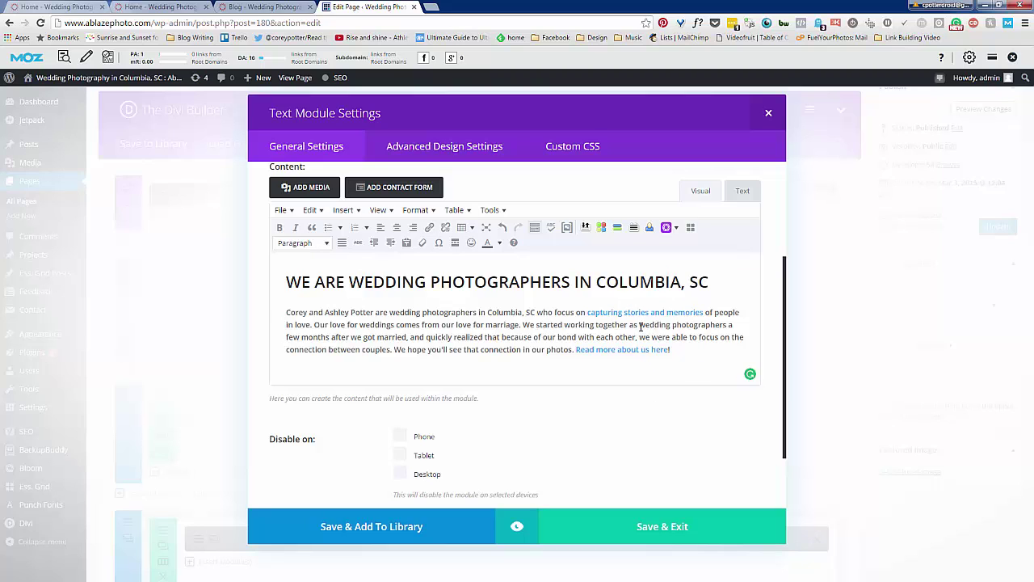
{"action": "left_click_drag", "start_coordinate": [641, 326], "coordinate": [729, 325]}
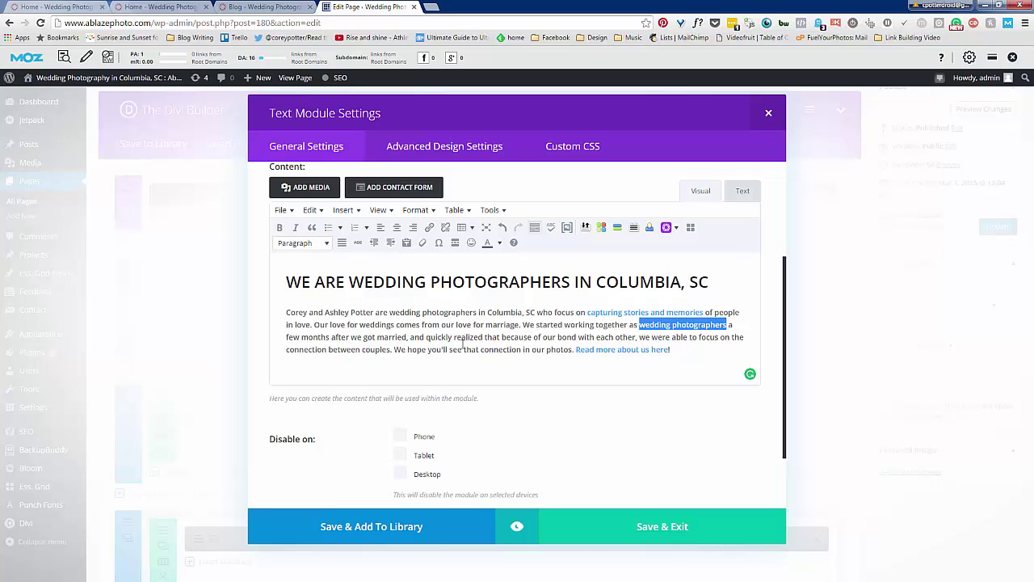
{"action": "left_click", "coordinate": [470, 328]}
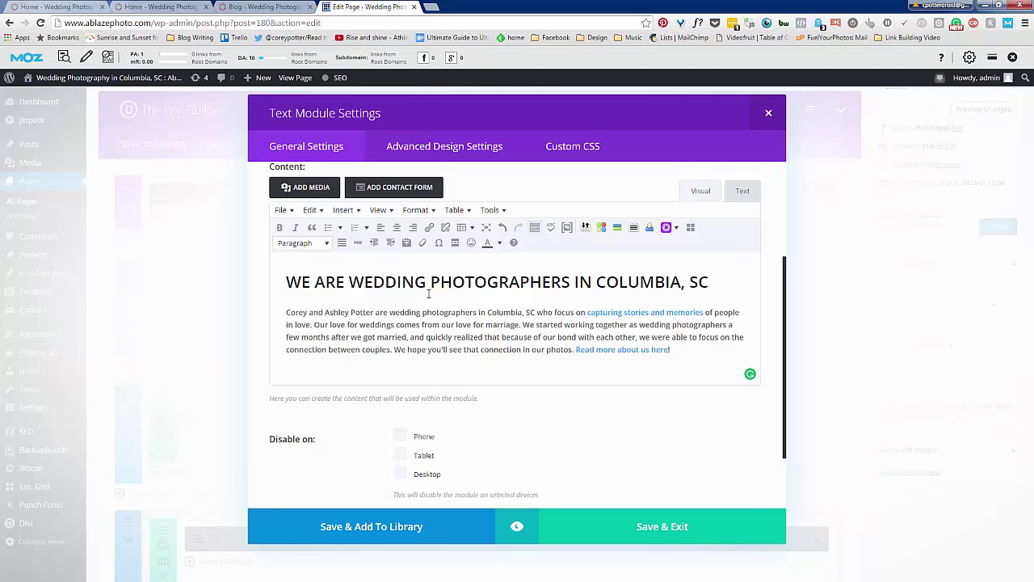
Place the caret after 'love' in the paragraph, then save and close the Text Module settings
{"action": "left_click", "coordinate": [469, 324]}
{"action": "left_click", "coordinate": [655, 527]}
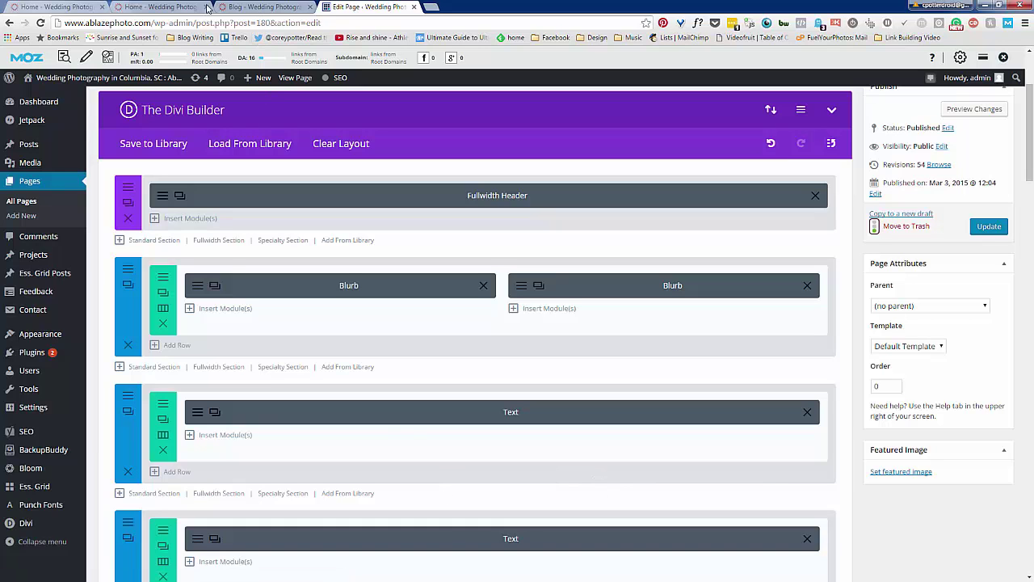
Go from the live Blog page to Home via the site menu, review it, then return to its Divi Builder
{"action": "left_click", "coordinate": [255, 7]}
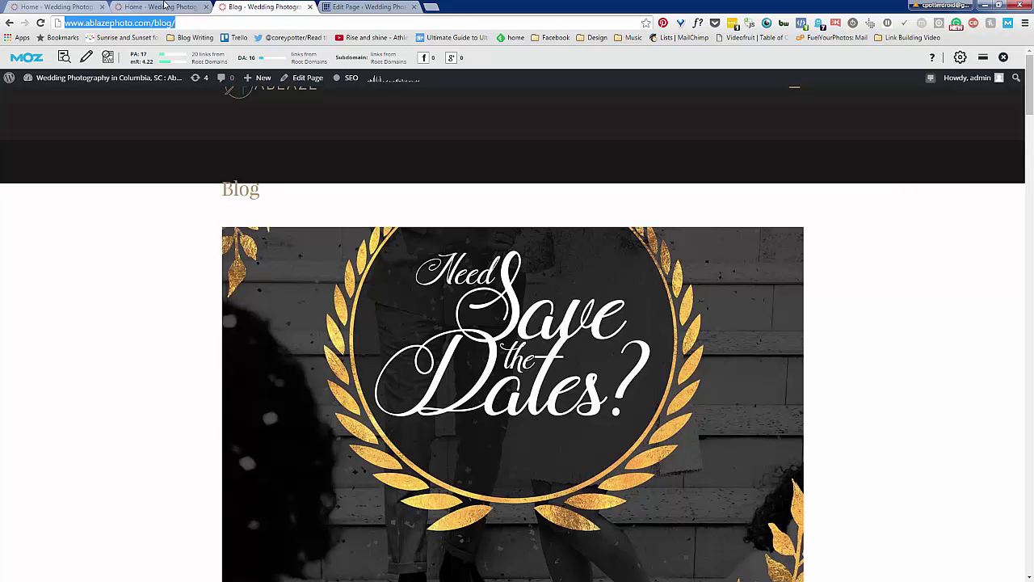
{"action": "left_click", "coordinate": [796, 92]}
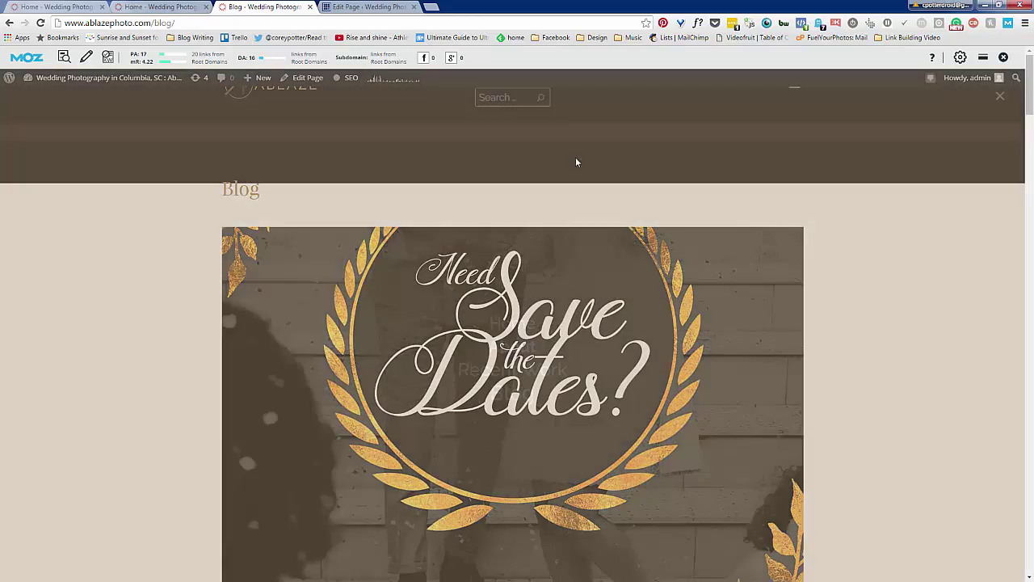
{"action": "left_click", "coordinate": [518, 330]}
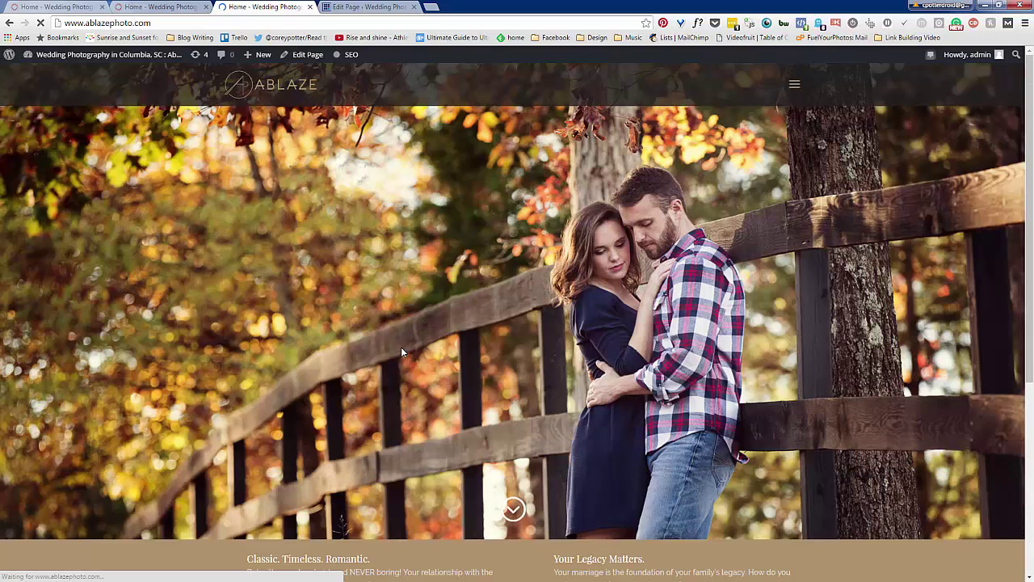
{"action": "scroll", "coordinate": [402, 352], "scroll_direction": "down", "scroll_amount": 1}
{"action": "scroll", "coordinate": [401, 349], "scroll_direction": "down", "scroll_amount": 4}
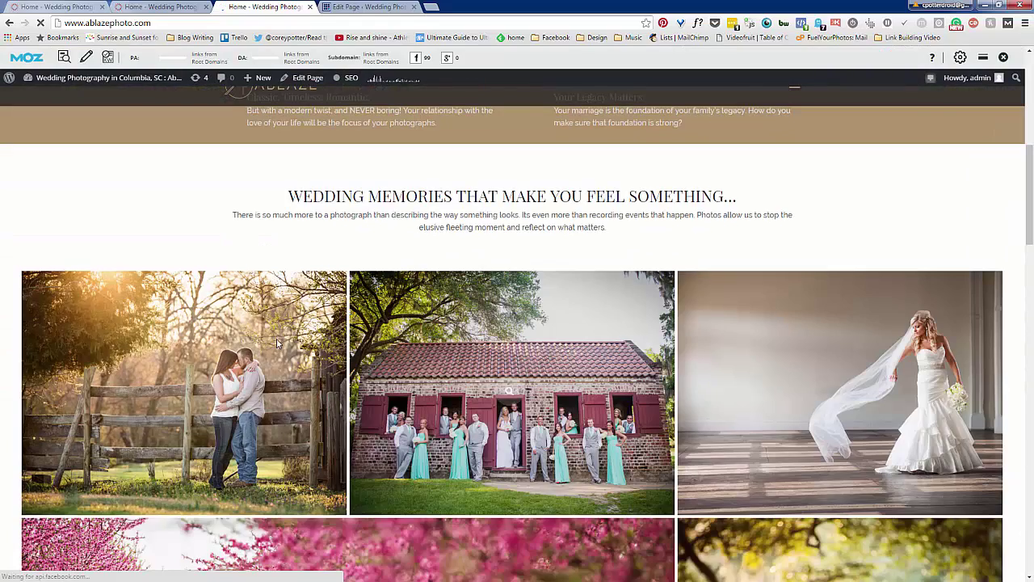
{"action": "scroll", "coordinate": [175, 274], "scroll_direction": "up", "scroll_amount": 3}
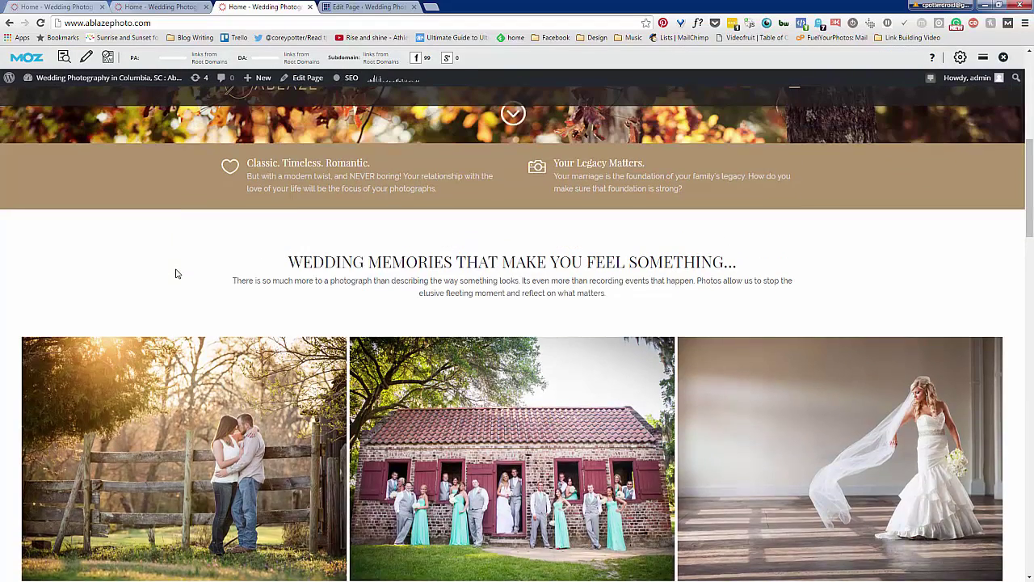
{"action": "scroll", "coordinate": [175, 268], "scroll_direction": "up", "scroll_amount": 3}
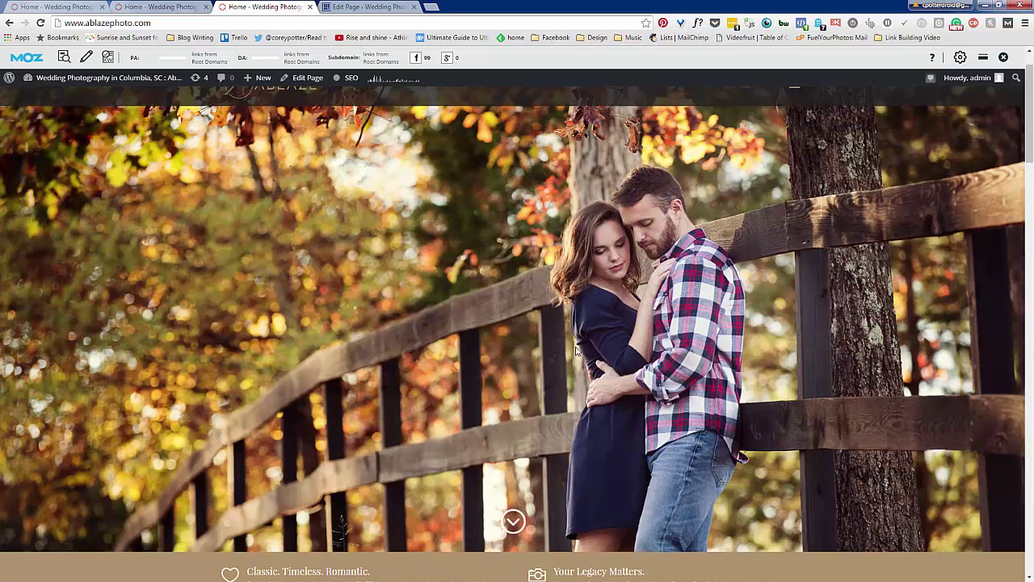
{"action": "left_click", "coordinate": [372, 7]}
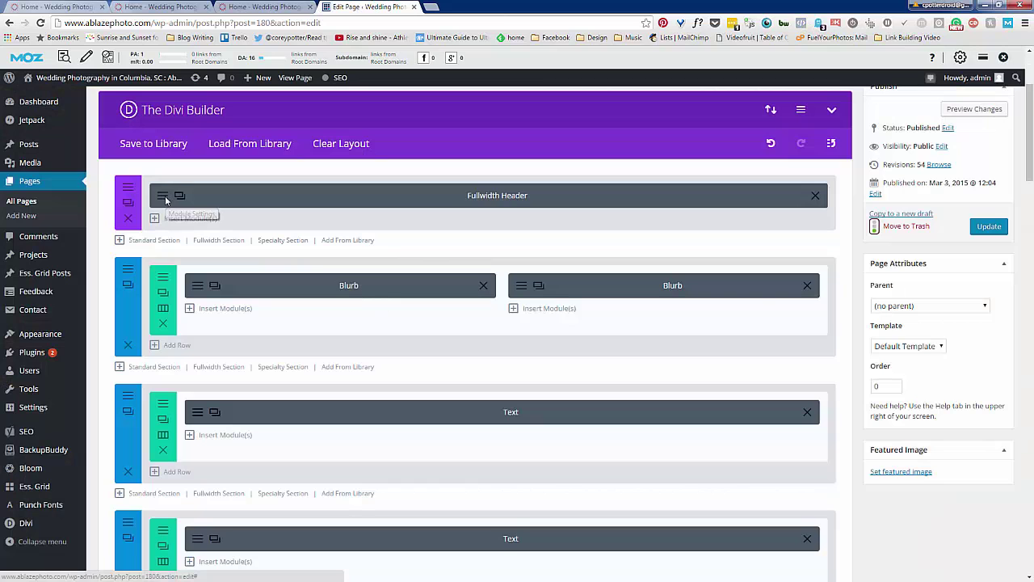
Inspect the Fullwidth Header's Background Image URL, close it unchanged, and return to the live home page
{"action": "left_click", "coordinate": [164, 197]}
{"action": "scroll", "coordinate": [463, 394], "scroll_direction": "down", "scroll_amount": 9}
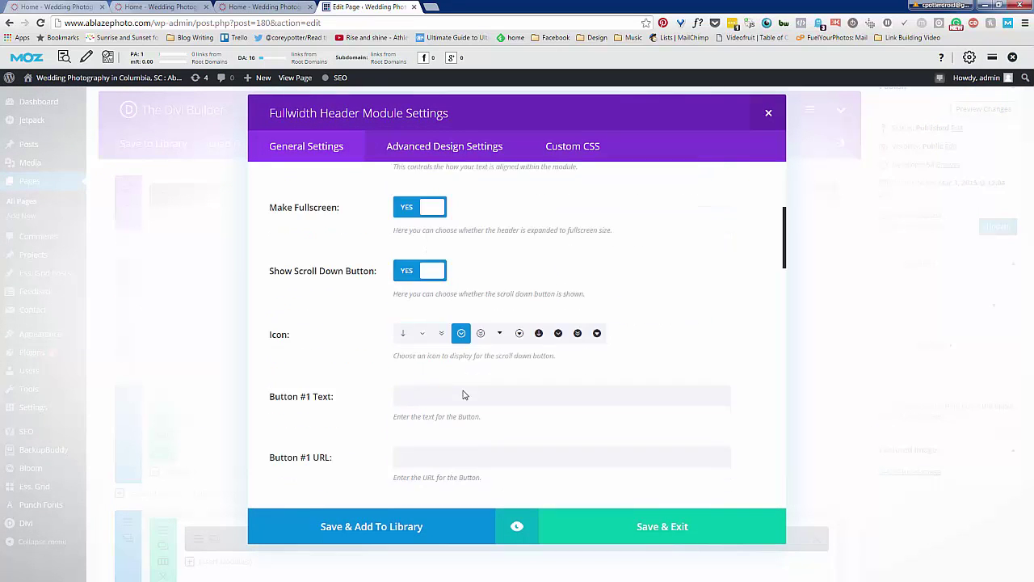
{"action": "scroll", "coordinate": [463, 394], "scroll_direction": "down", "scroll_amount": 2}
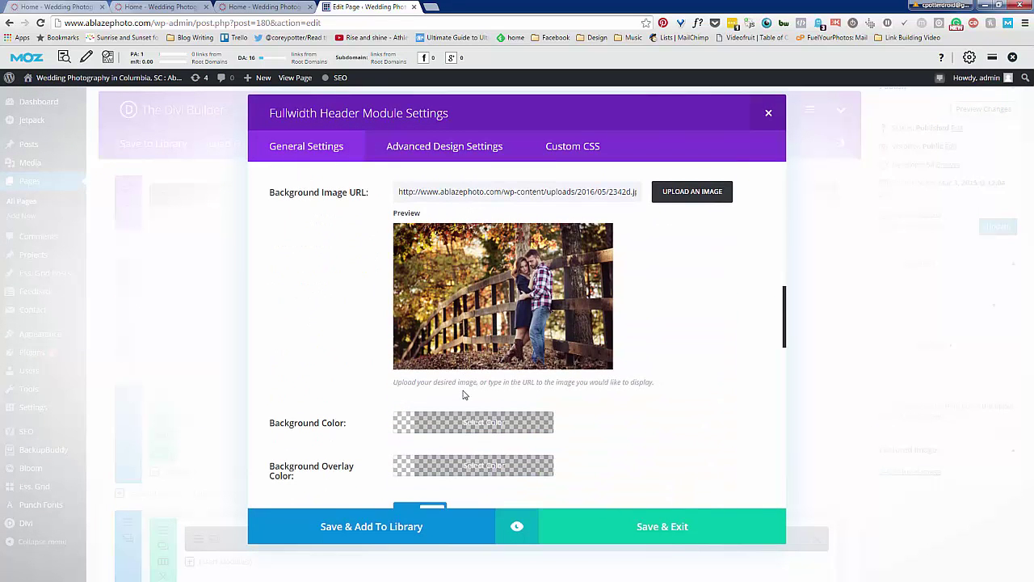
{"action": "scroll", "coordinate": [465, 393], "scroll_direction": "down", "scroll_amount": 3}
{"action": "scroll", "coordinate": [465, 393], "scroll_direction": "up", "scroll_amount": 4}
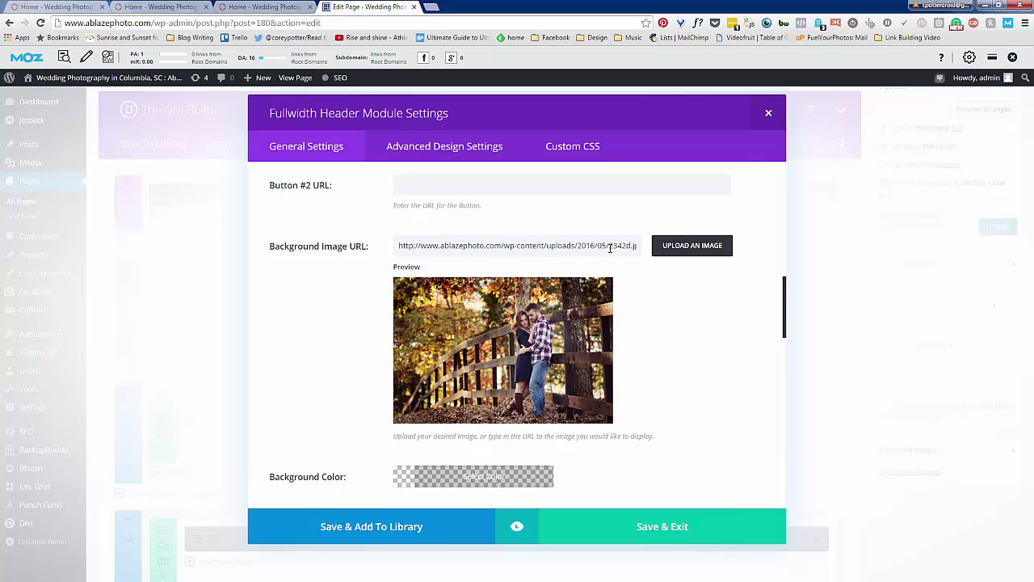
{"action": "left_click", "coordinate": [768, 113]}
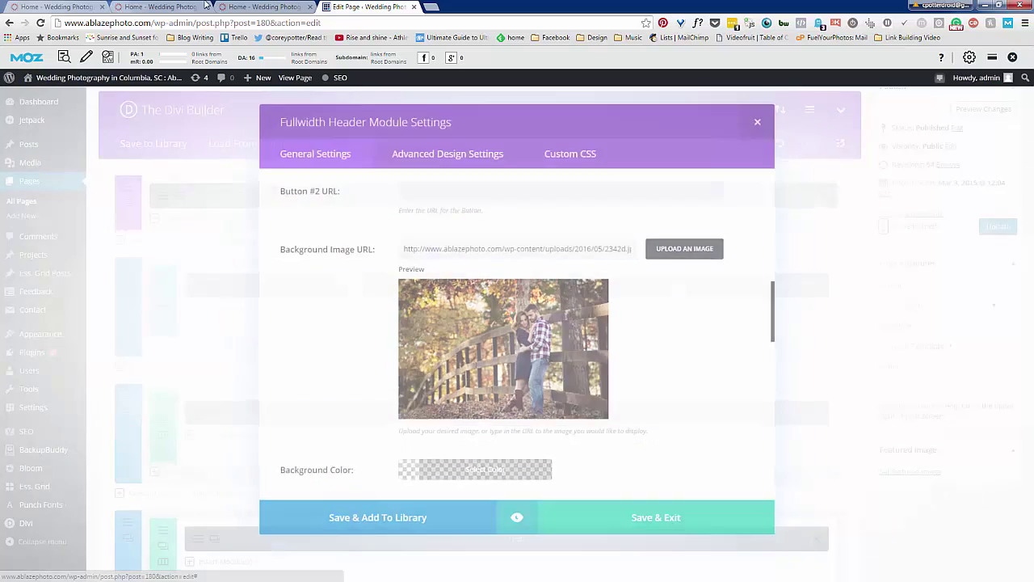
{"action": "left_click", "coordinate": [249, 5]}
{"action": "scroll", "coordinate": [319, 364], "scroll_direction": "down", "scroll_amount": 12}
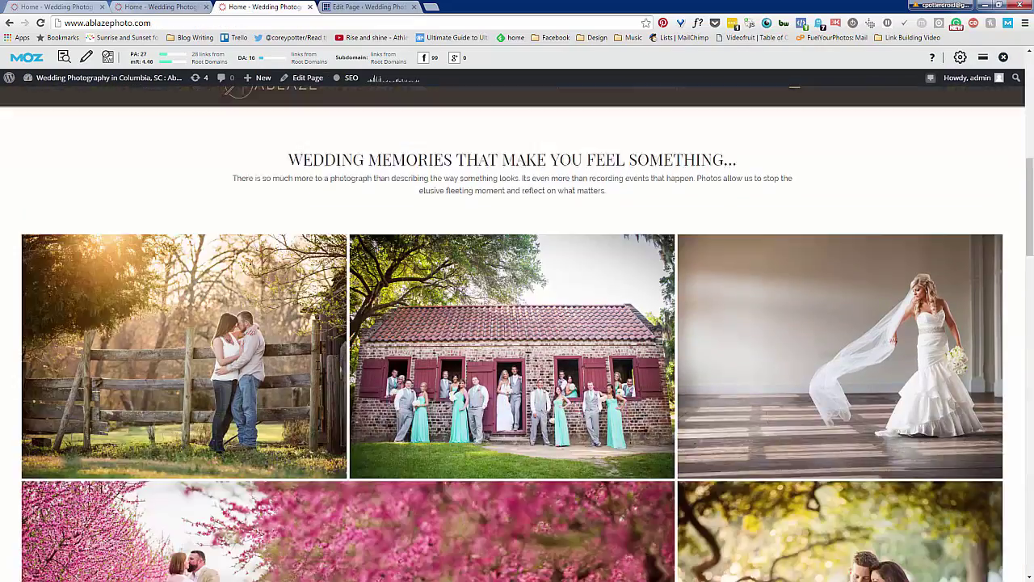
{"action": "scroll", "coordinate": [317, 369], "scroll_direction": "down", "scroll_amount": 10}
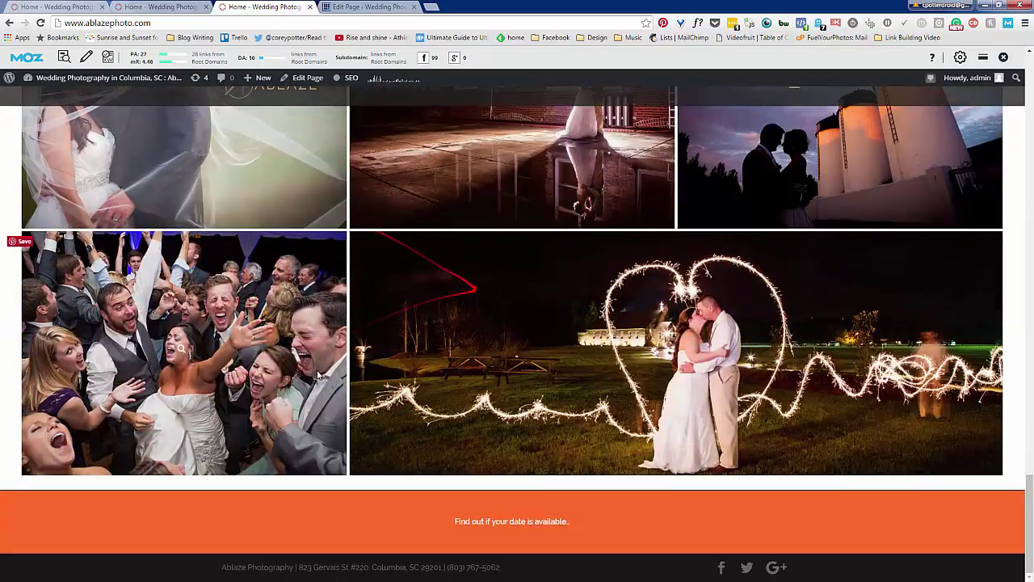
{"action": "scroll", "coordinate": [318, 375], "scroll_direction": "up", "scroll_amount": 15}
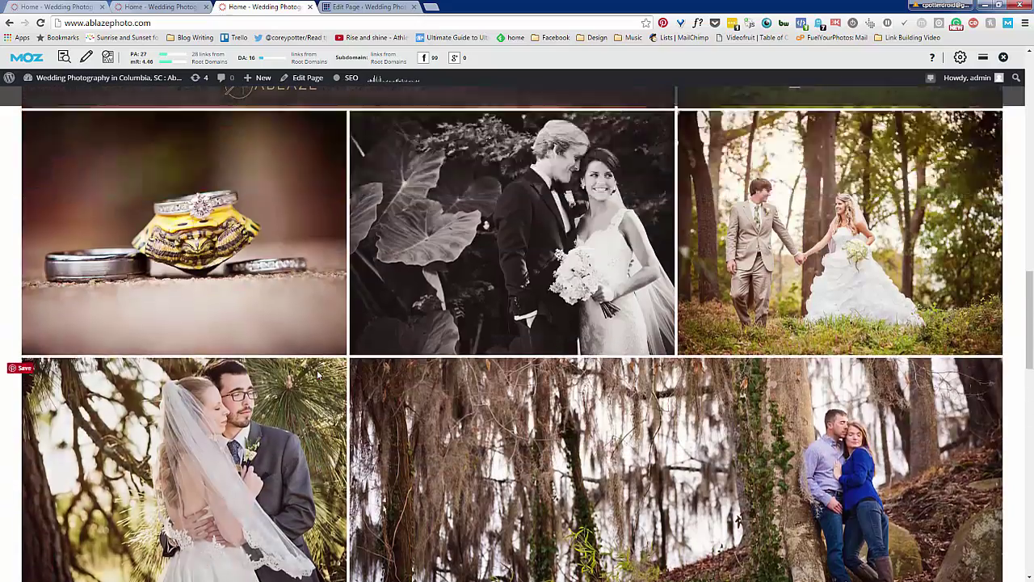
{"action": "scroll", "coordinate": [317, 374], "scroll_direction": "up", "scroll_amount": 10}
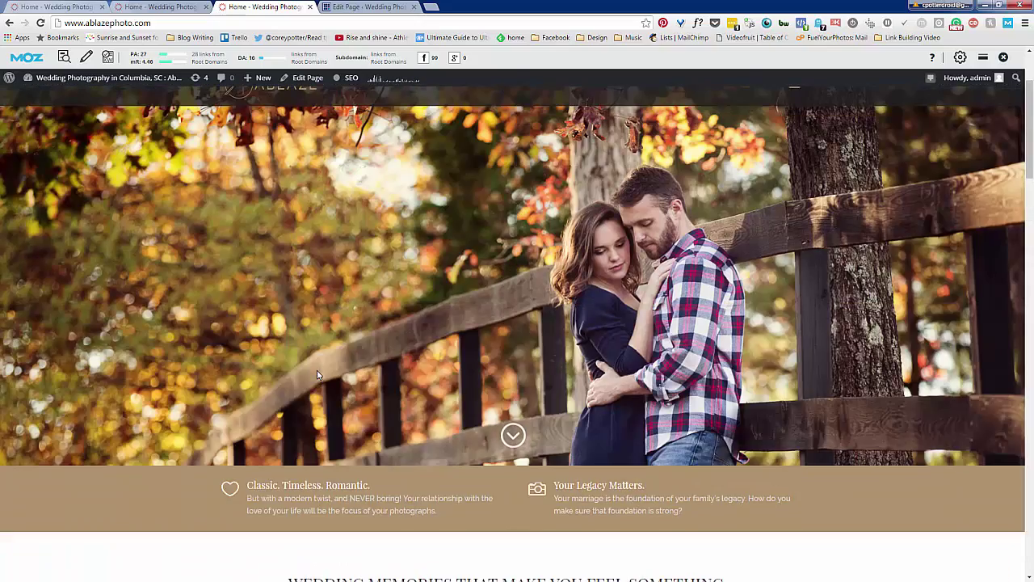
{"action": "scroll", "coordinate": [317, 374], "scroll_direction": "down", "scroll_amount": 7}
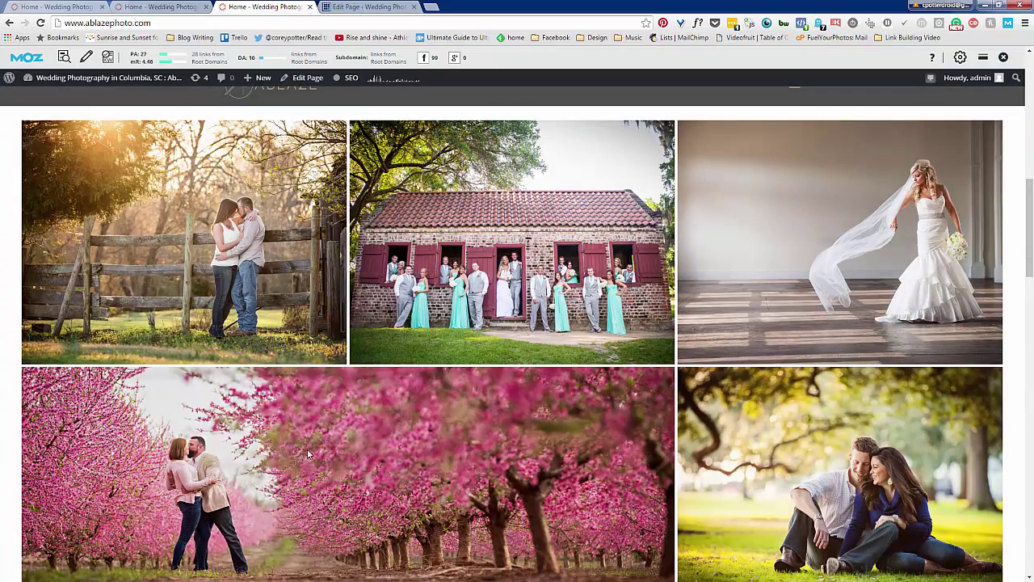
{"action": "scroll", "coordinate": [784, 437], "scroll_direction": "down", "scroll_amount": 7}
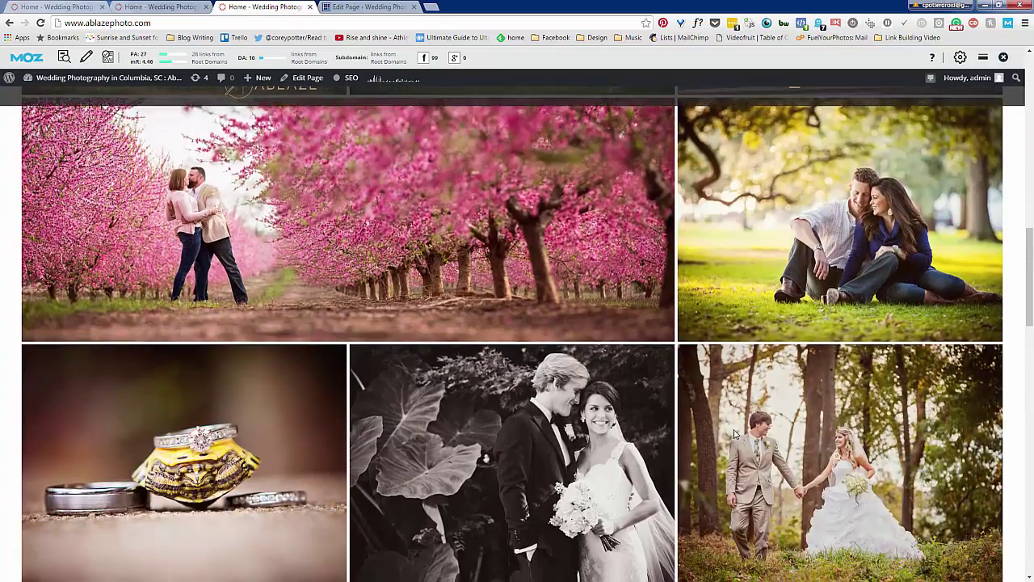
{"action": "scroll", "coordinate": [733, 433], "scroll_direction": "down", "scroll_amount": 8}
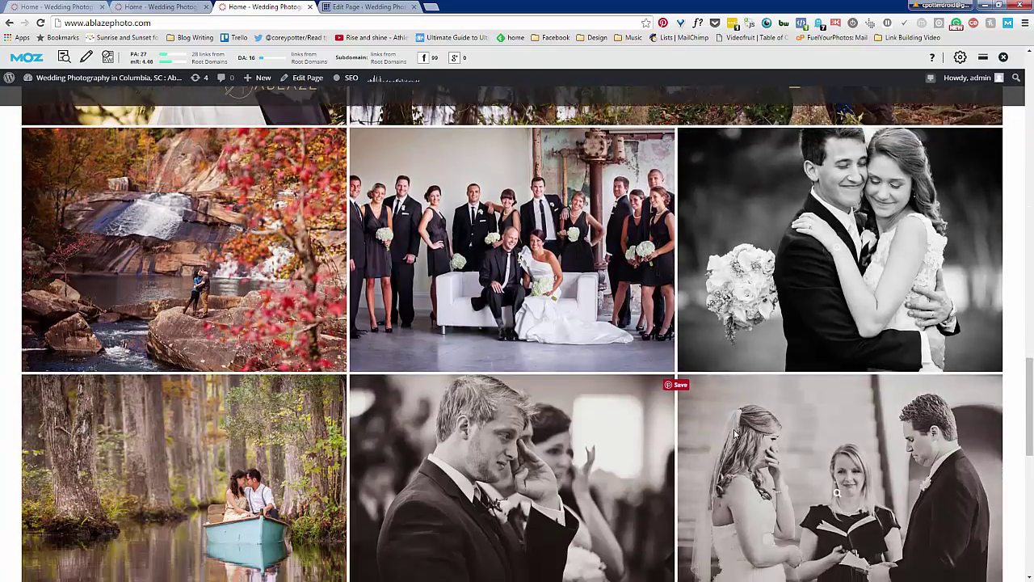
{"action": "scroll", "coordinate": [727, 440], "scroll_direction": "down", "scroll_amount": 6}
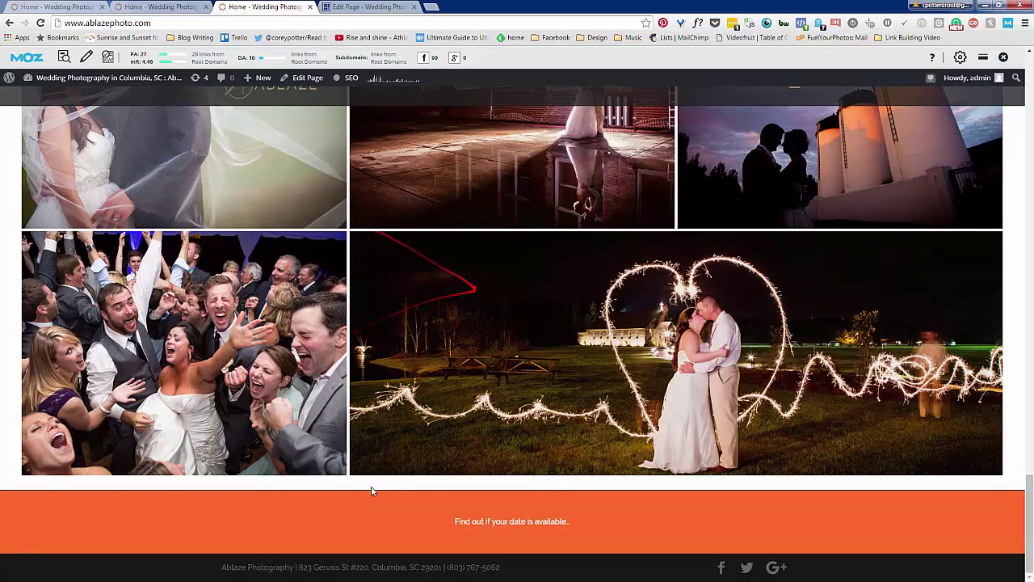
{"action": "scroll", "coordinate": [343, 494], "scroll_direction": "up", "scroll_amount": 3}
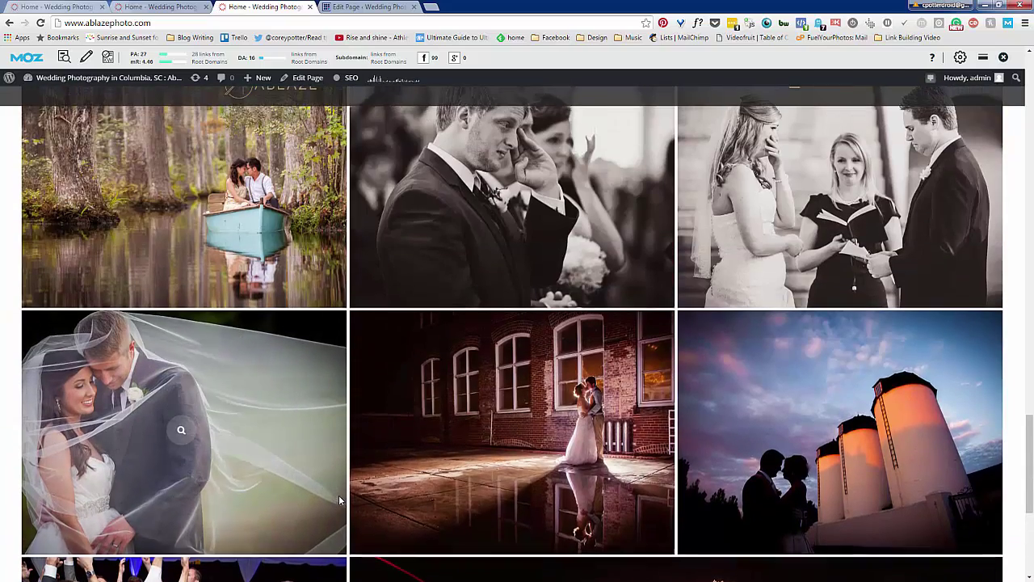
{"action": "scroll", "coordinate": [340, 499], "scroll_direction": "up", "scroll_amount": 5}
{"action": "scroll", "coordinate": [339, 500], "scroll_direction": "up", "scroll_amount": 7}
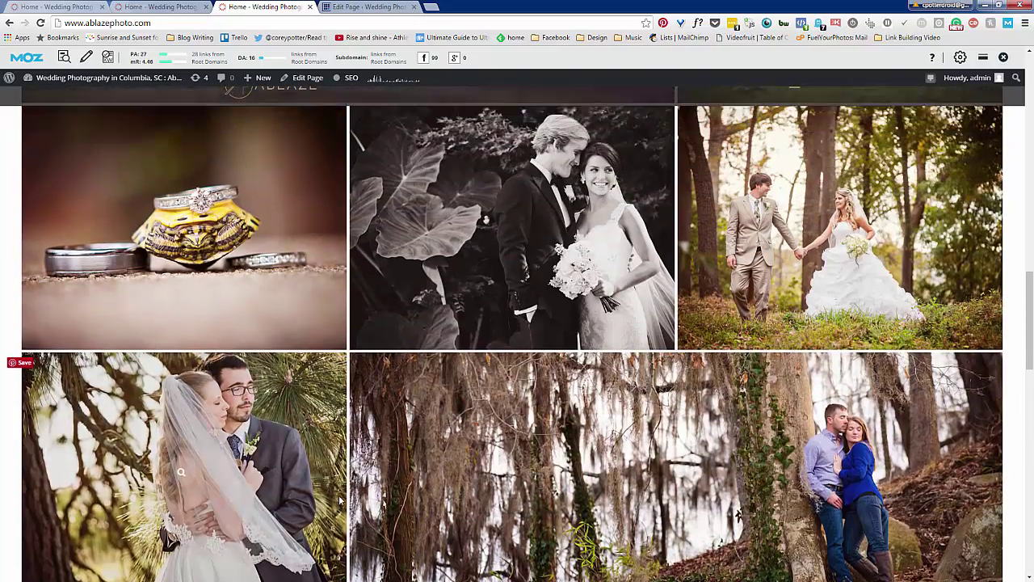
{"action": "scroll", "coordinate": [339, 495], "scroll_direction": "up", "scroll_amount": 5}
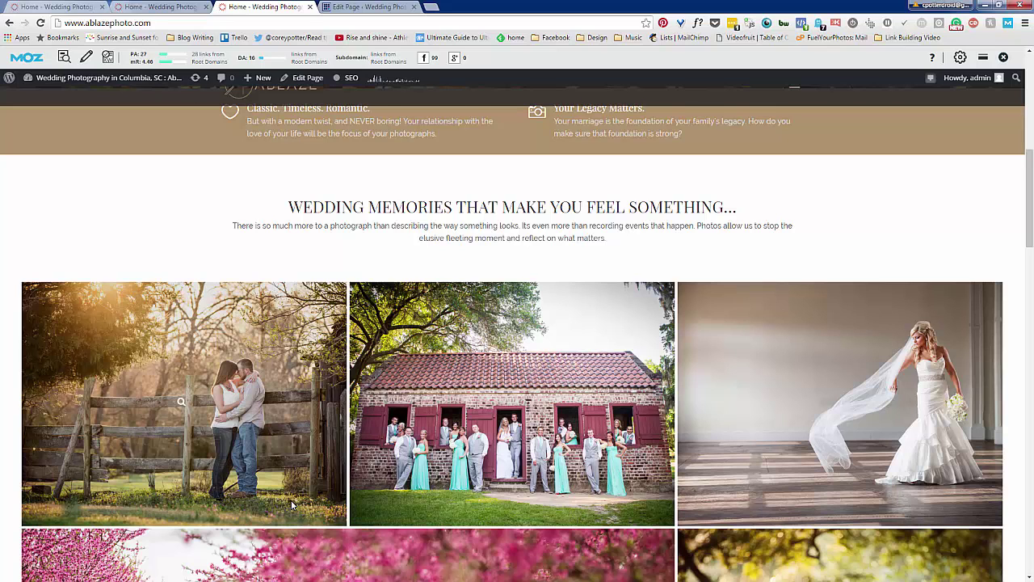
{"action": "scroll", "coordinate": [293, 505], "scroll_direction": "up", "scroll_amount": 1}
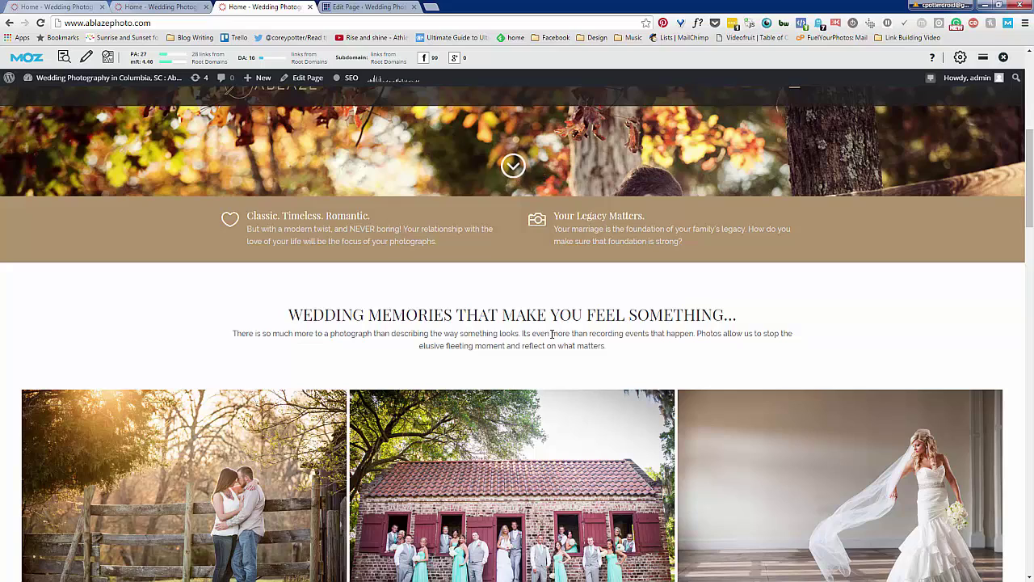
{"action": "scroll", "coordinate": [368, 437], "scroll_direction": "down", "scroll_amount": 1}
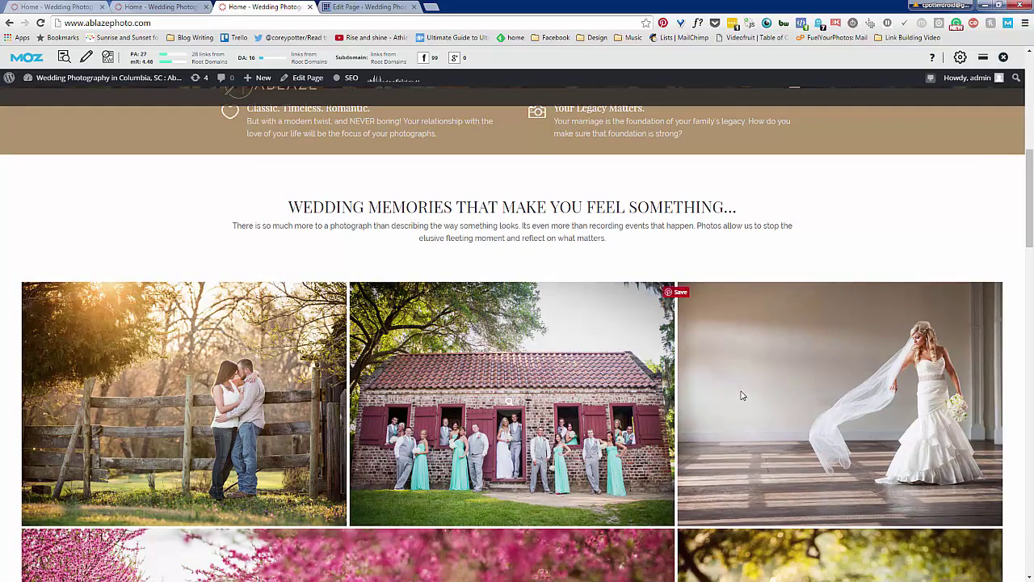
{"action": "scroll", "coordinate": [722, 437], "scroll_direction": "down", "scroll_amount": 3}
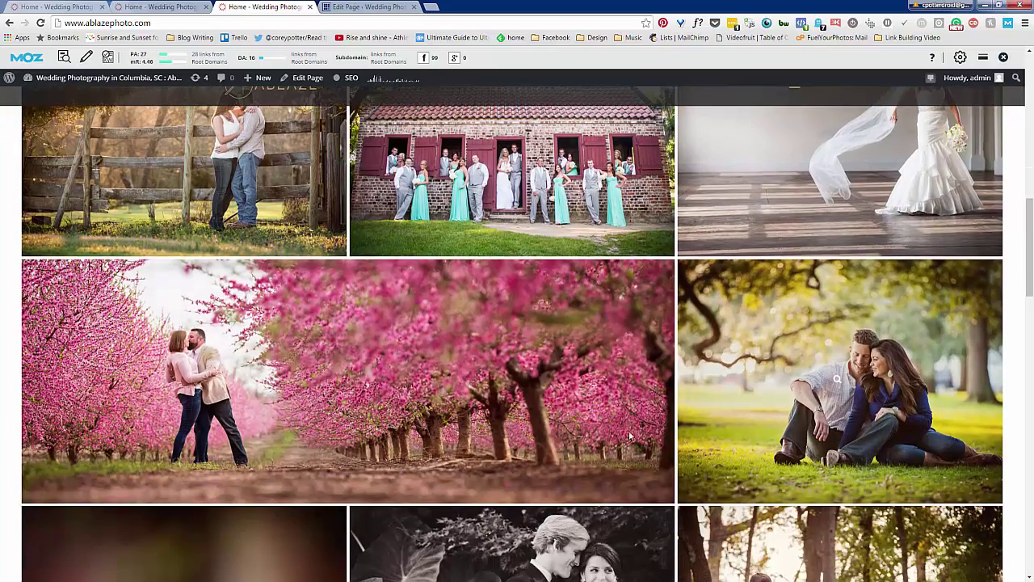
{"action": "scroll", "coordinate": [565, 429], "scroll_direction": "up", "scroll_amount": 1}
{"action": "scroll", "coordinate": [552, 365], "scroll_direction": "down", "scroll_amount": 7}
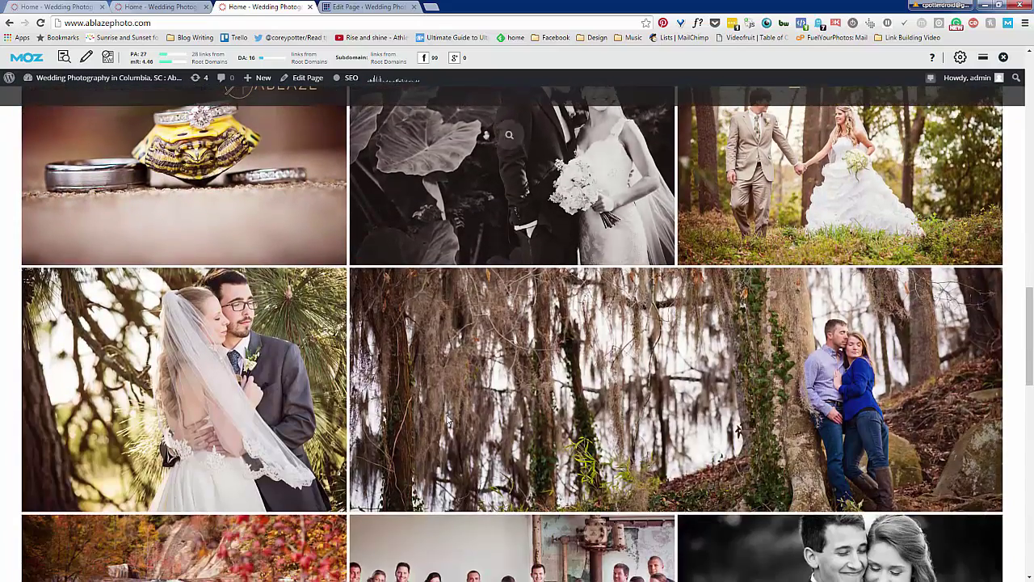
{"action": "scroll", "coordinate": [552, 365], "scroll_direction": "down", "scroll_amount": 7}
{"action": "scroll", "coordinate": [445, 424], "scroll_direction": "down", "scroll_amount": 3}
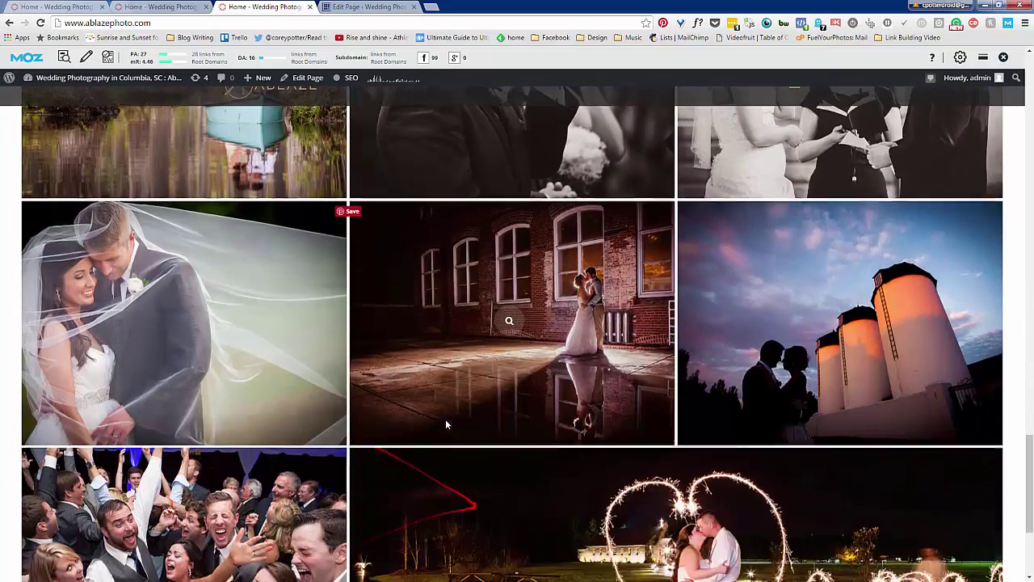
{"action": "scroll", "coordinate": [445, 423], "scroll_direction": "up", "scroll_amount": 1}
{"action": "scroll", "coordinate": [445, 423], "scroll_direction": "down", "scroll_amount": 2}
{"action": "scroll", "coordinate": [445, 423], "scroll_direction": "down", "scroll_amount": 2}
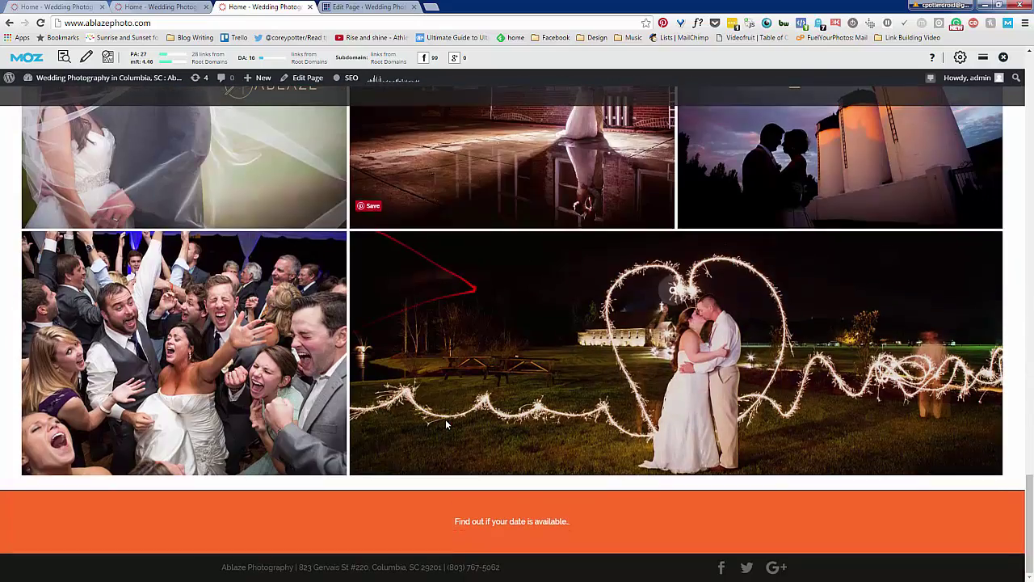
{"action": "scroll", "coordinate": [368, 390], "scroll_direction": "up", "scroll_amount": 3}
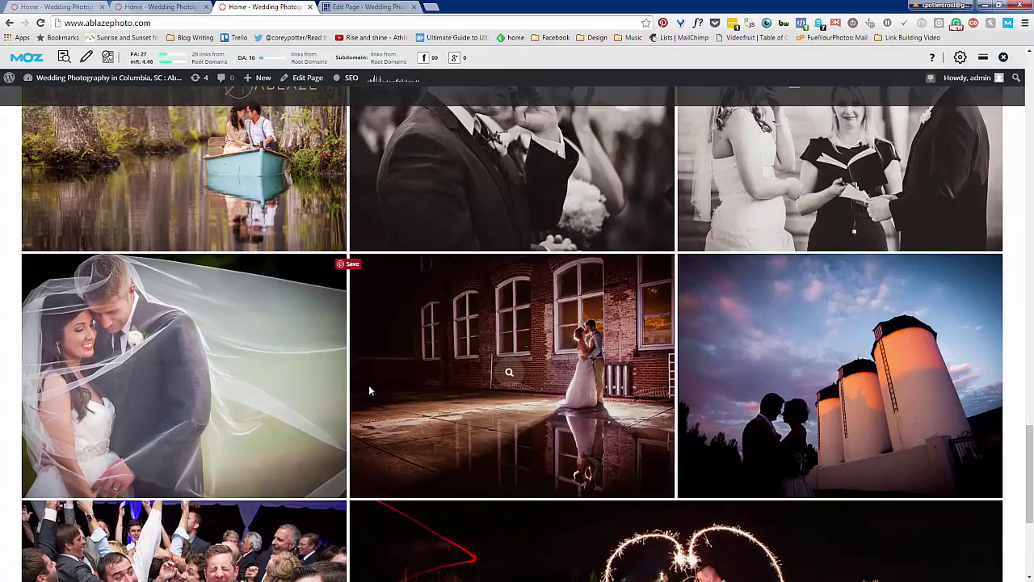
{"action": "scroll", "coordinate": [368, 388], "scroll_direction": "up", "scroll_amount": 1}
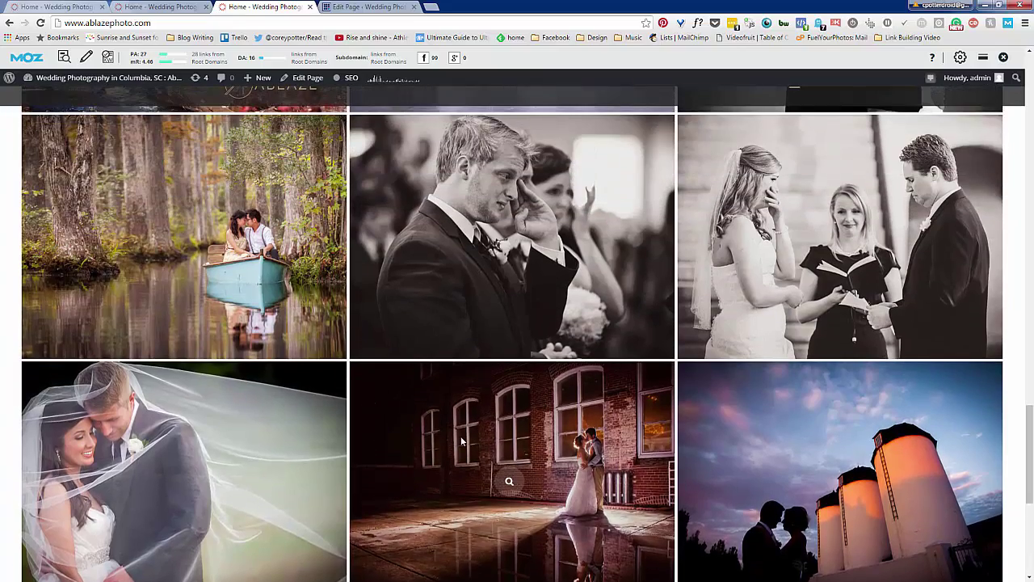
{"action": "scroll", "coordinate": [460, 436], "scroll_direction": "up", "scroll_amount": 2}
{"action": "scroll", "coordinate": [460, 436], "scroll_direction": "up", "scroll_amount": 1}
{"action": "scroll", "coordinate": [461, 441], "scroll_direction": "up", "scroll_amount": 6}
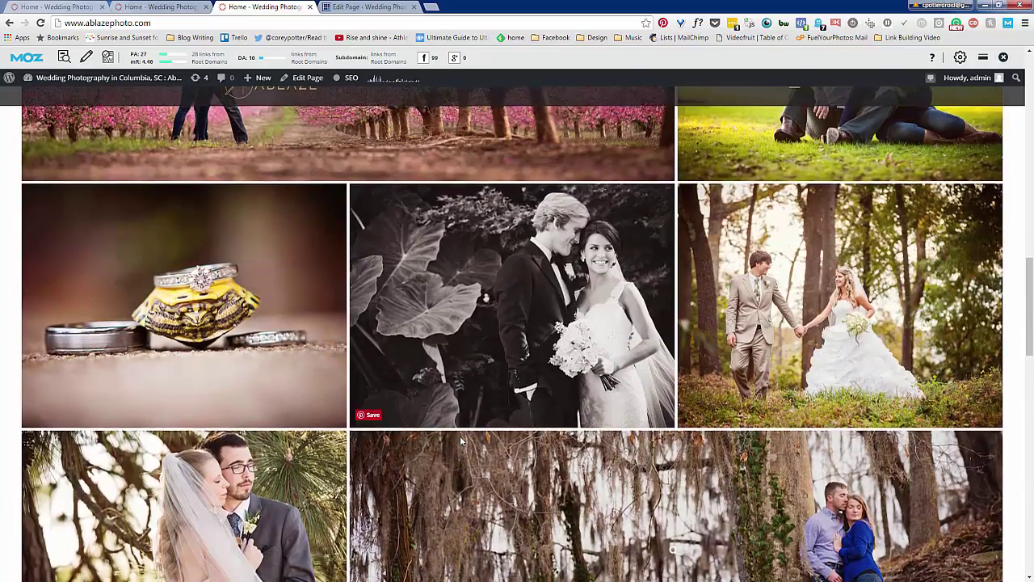
{"action": "scroll", "coordinate": [460, 440], "scroll_direction": "up", "scroll_amount": 1}
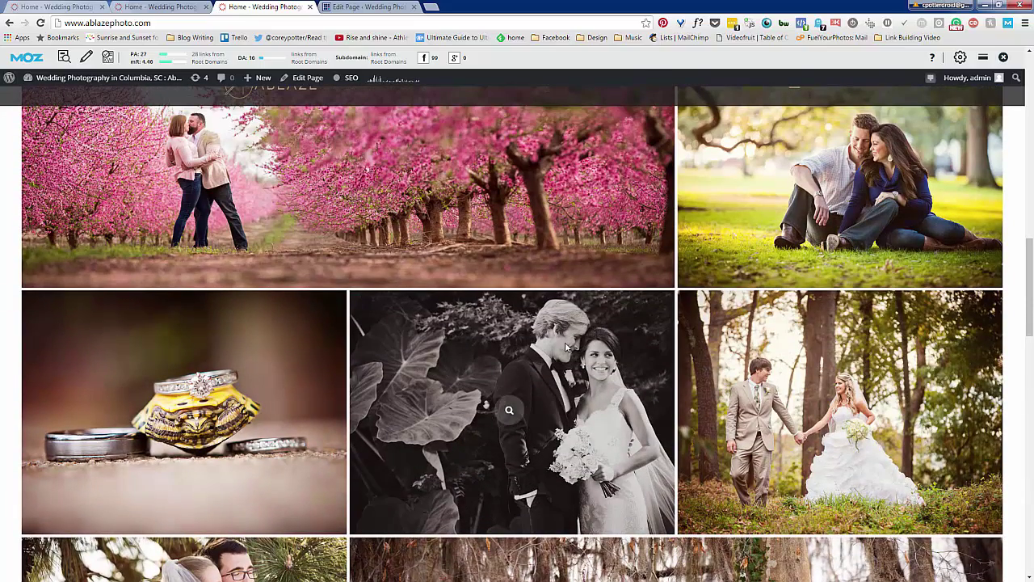
{"action": "scroll", "coordinate": [541, 381], "scroll_direction": "up", "scroll_amount": 1}
{"action": "scroll", "coordinate": [541, 380], "scroll_direction": "up", "scroll_amount": 1}
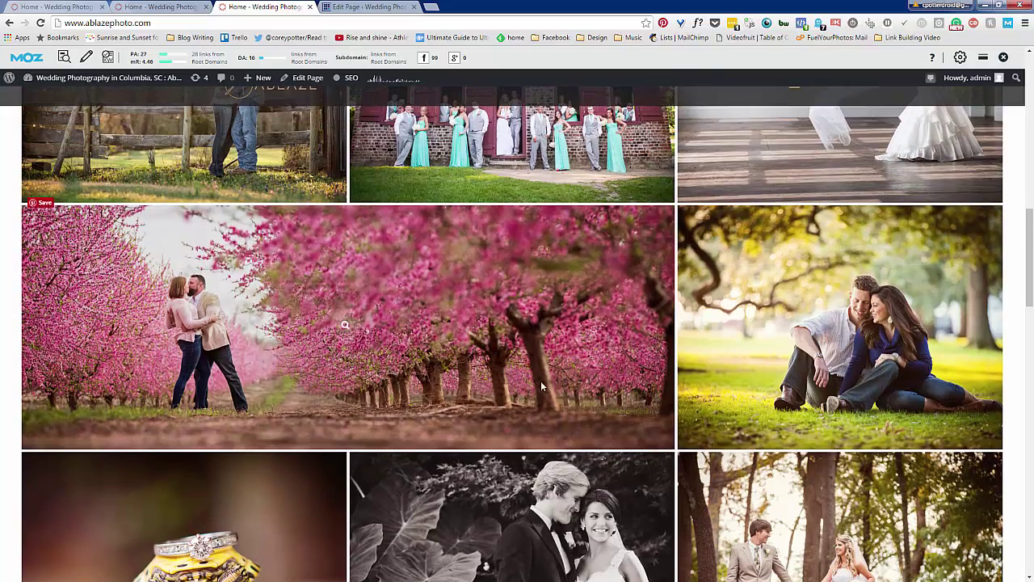
{"action": "scroll", "coordinate": [541, 387], "scroll_direction": "up", "scroll_amount": 2}
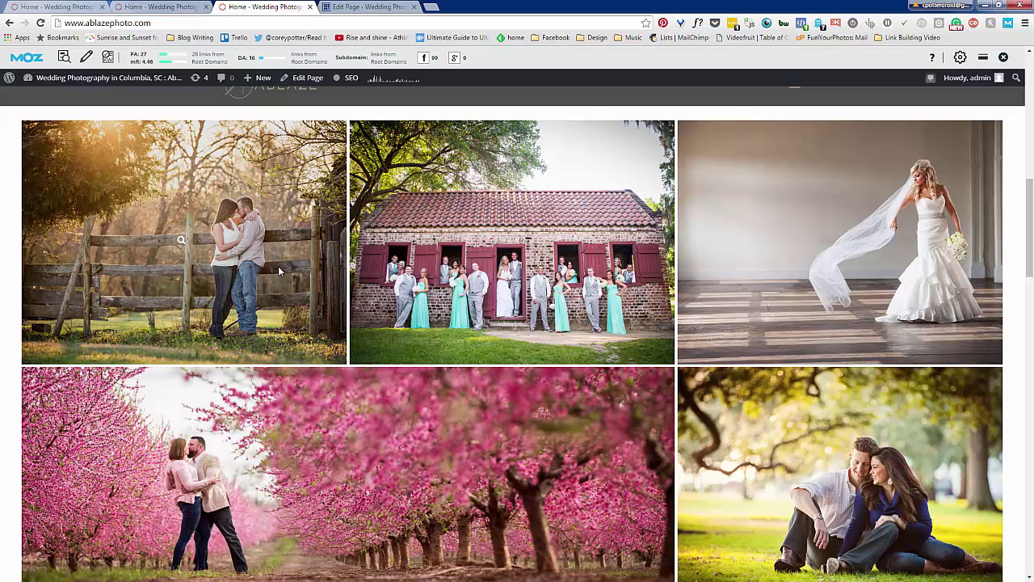
{"action": "scroll", "coordinate": [468, 449], "scroll_direction": "down", "scroll_amount": 2}
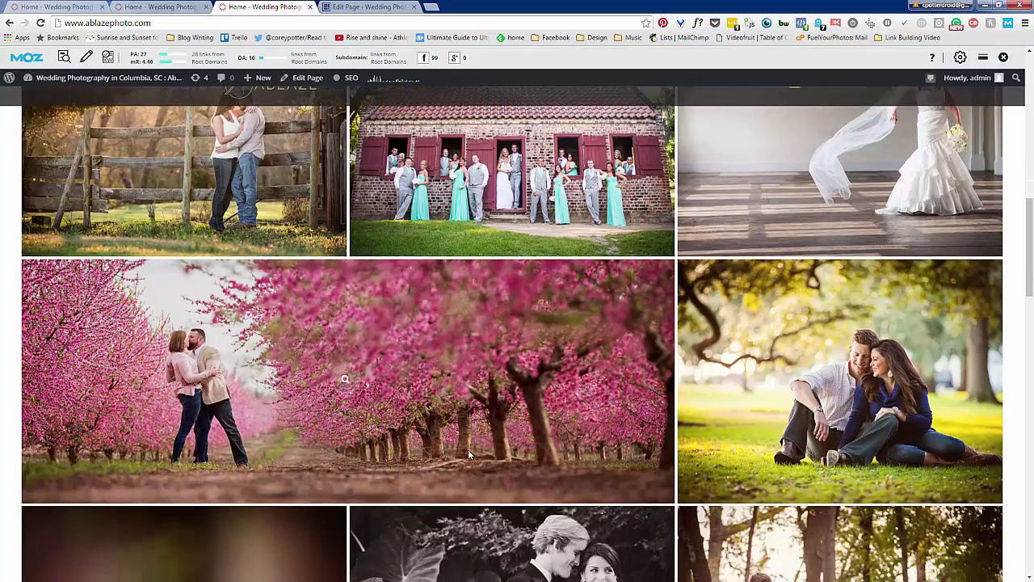
{"action": "scroll", "coordinate": [468, 454], "scroll_direction": "up", "scroll_amount": 2}
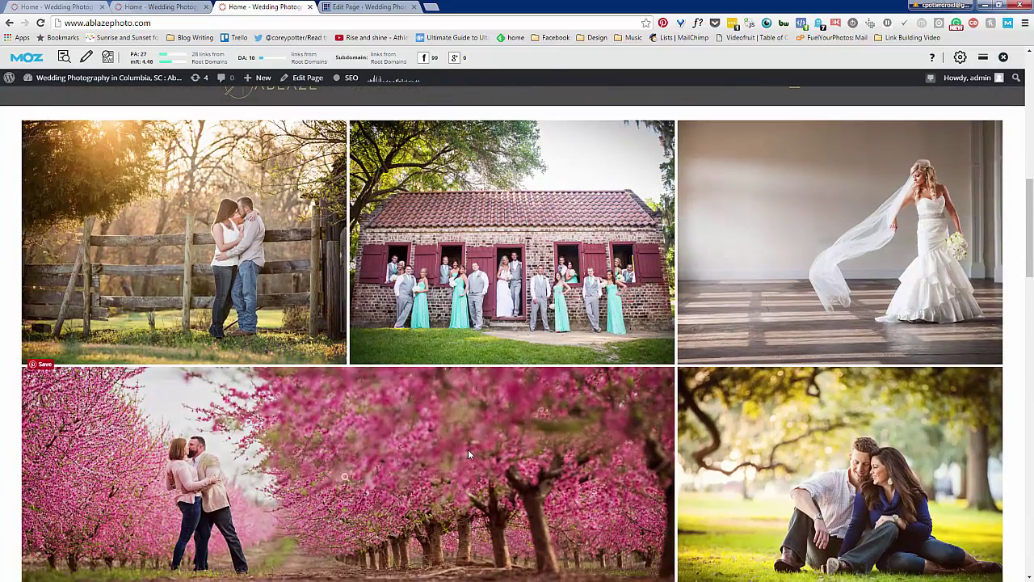
{"action": "scroll", "coordinate": [468, 450], "scroll_direction": "down", "scroll_amount": 4}
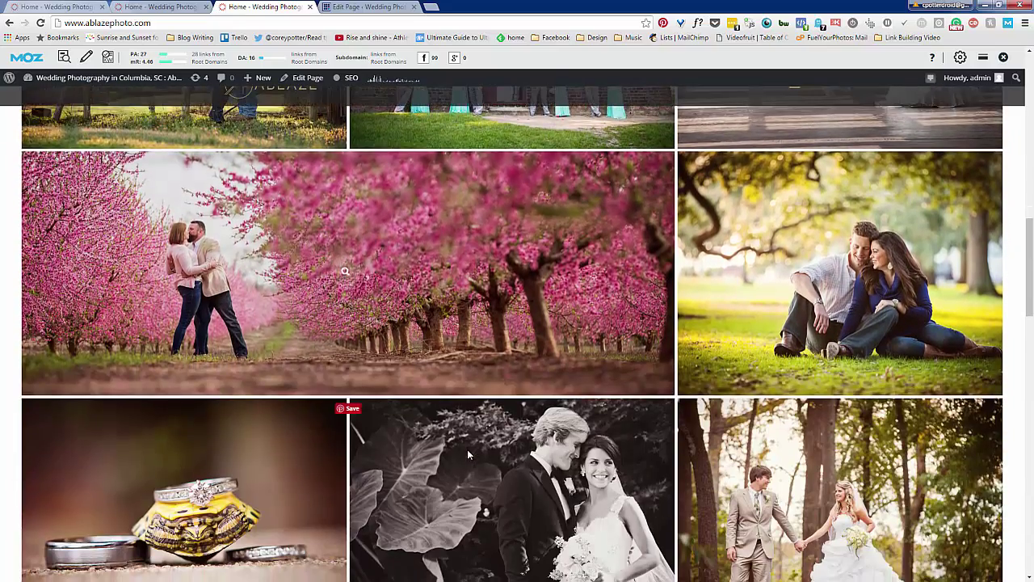
{"action": "scroll", "coordinate": [467, 454], "scroll_direction": "down", "scroll_amount": 1}
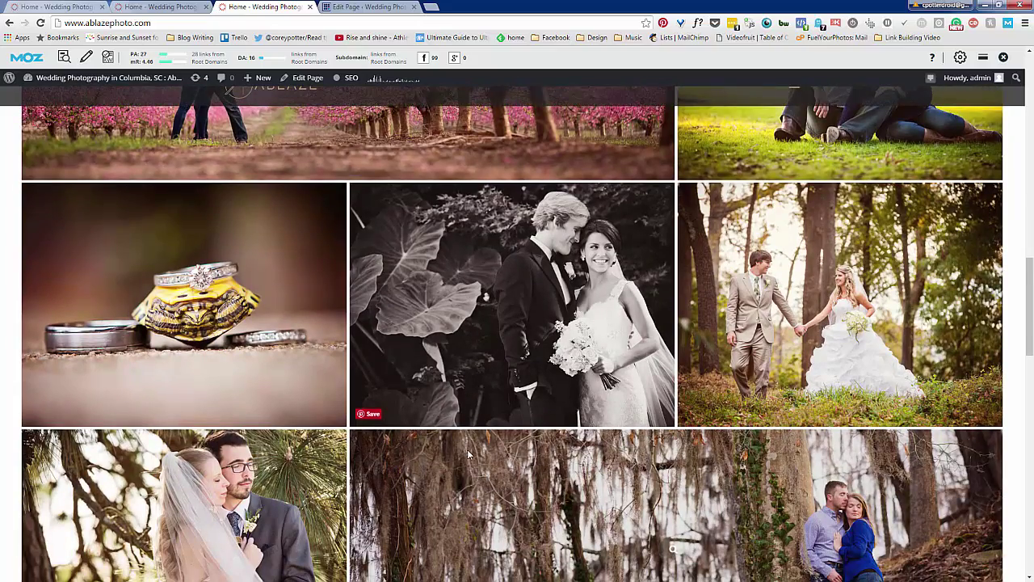
{"action": "scroll", "coordinate": [467, 454], "scroll_direction": "down", "scroll_amount": 1}
{"action": "scroll", "coordinate": [467, 449], "scroll_direction": "down", "scroll_amount": 3}
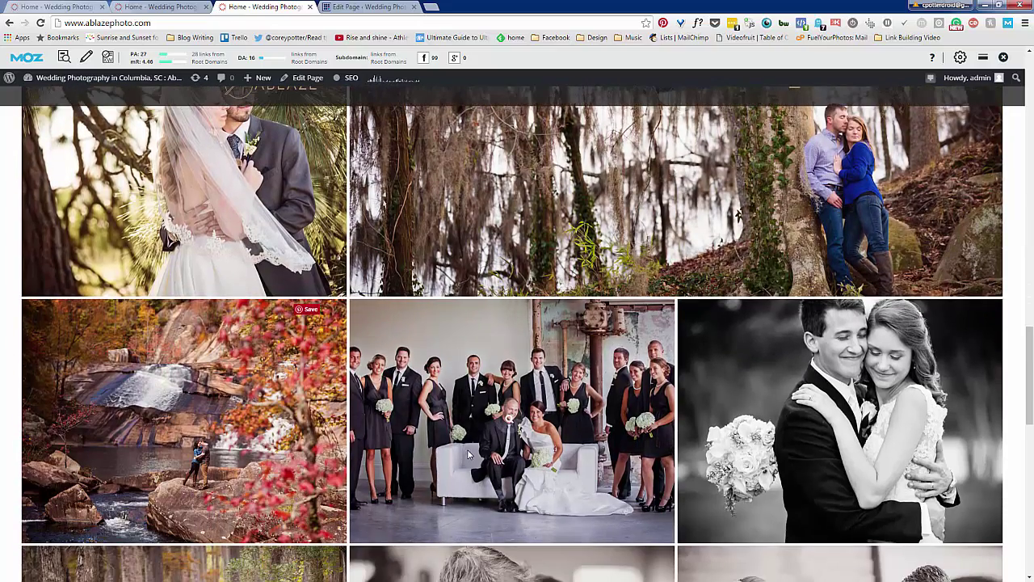
{"action": "scroll", "coordinate": [468, 454], "scroll_direction": "down", "scroll_amount": 4}
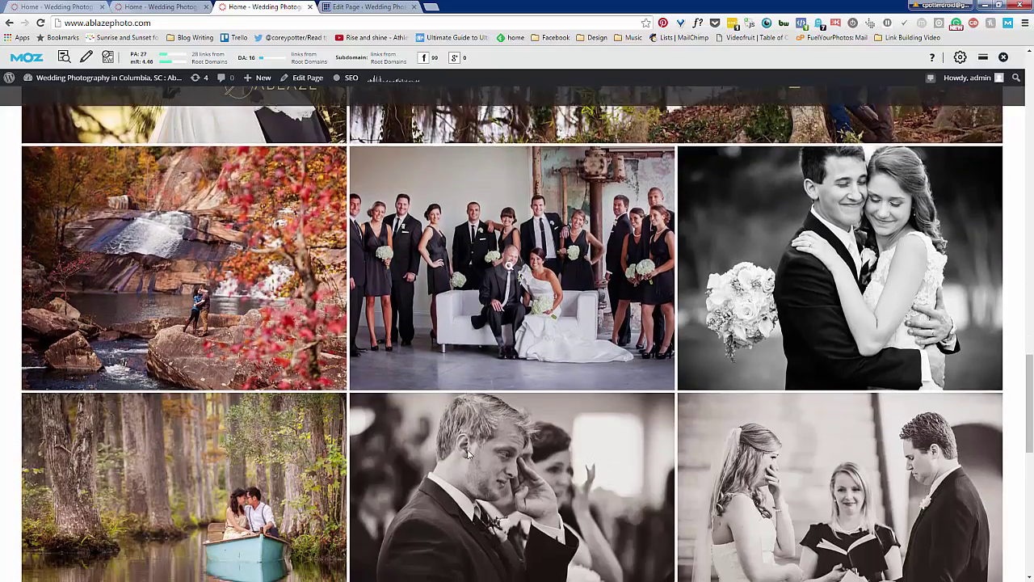
{"action": "scroll", "coordinate": [467, 454], "scroll_direction": "down", "scroll_amount": 1}
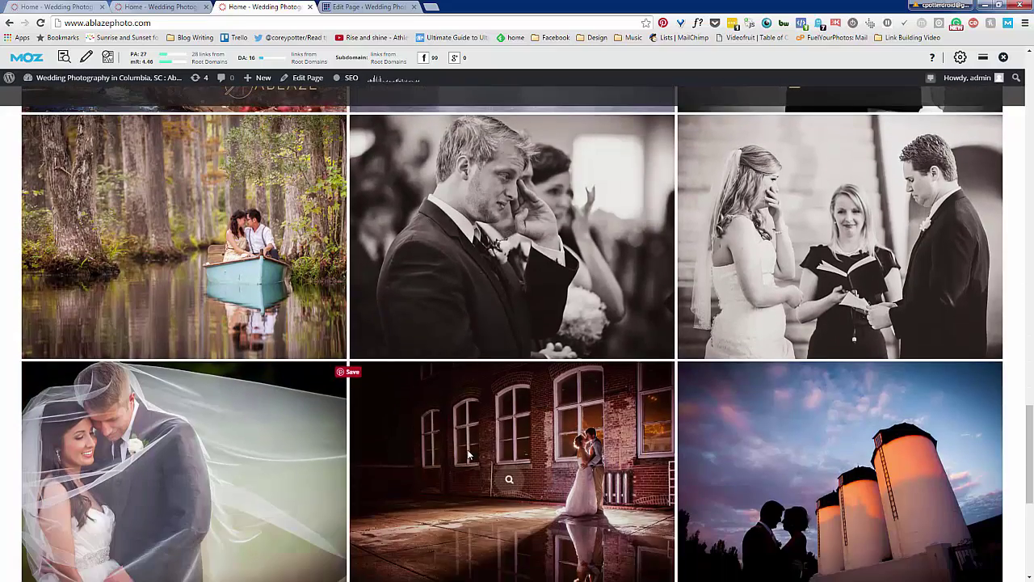
{"action": "scroll", "coordinate": [467, 454], "scroll_direction": "down", "scroll_amount": 1}
{"action": "scroll", "coordinate": [467, 454], "scroll_direction": "down", "scroll_amount": 1}
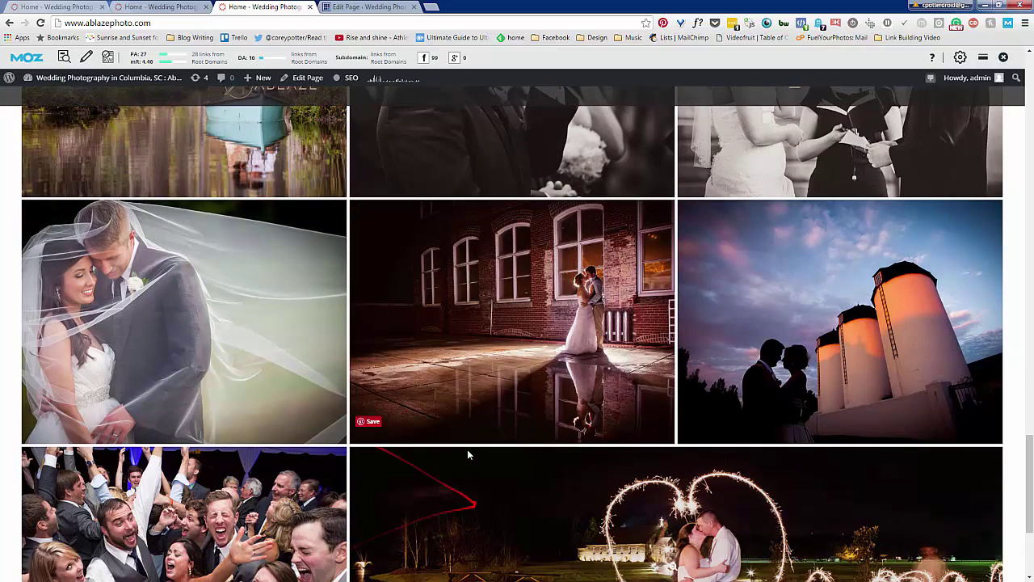
{"action": "scroll", "coordinate": [467, 454], "scroll_direction": "down", "scroll_amount": 2}
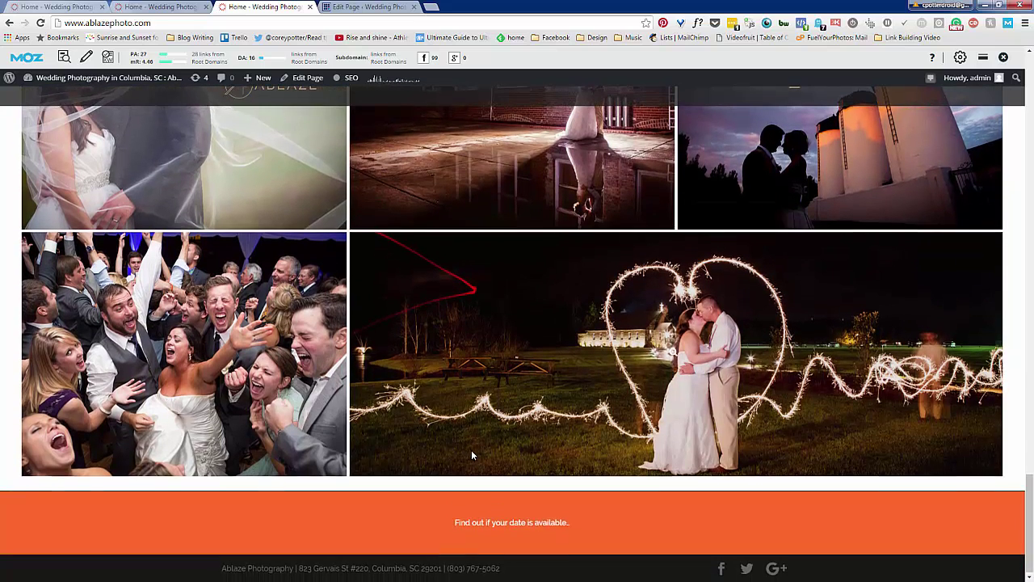
{"action": "scroll", "coordinate": [473, 455], "scroll_direction": "up", "scroll_amount": 2}
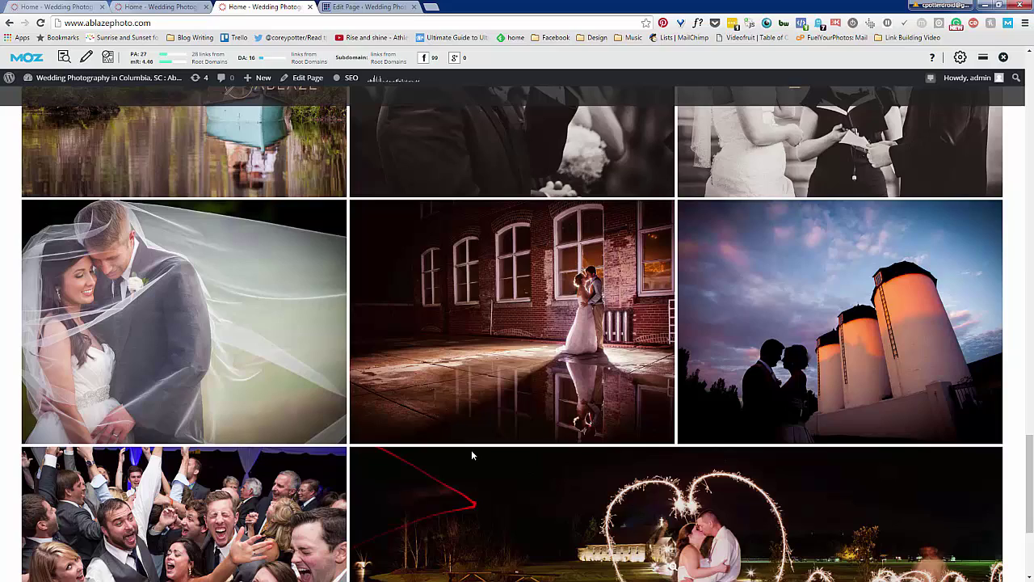
{"action": "scroll", "coordinate": [473, 455], "scroll_direction": "up", "scroll_amount": 5}
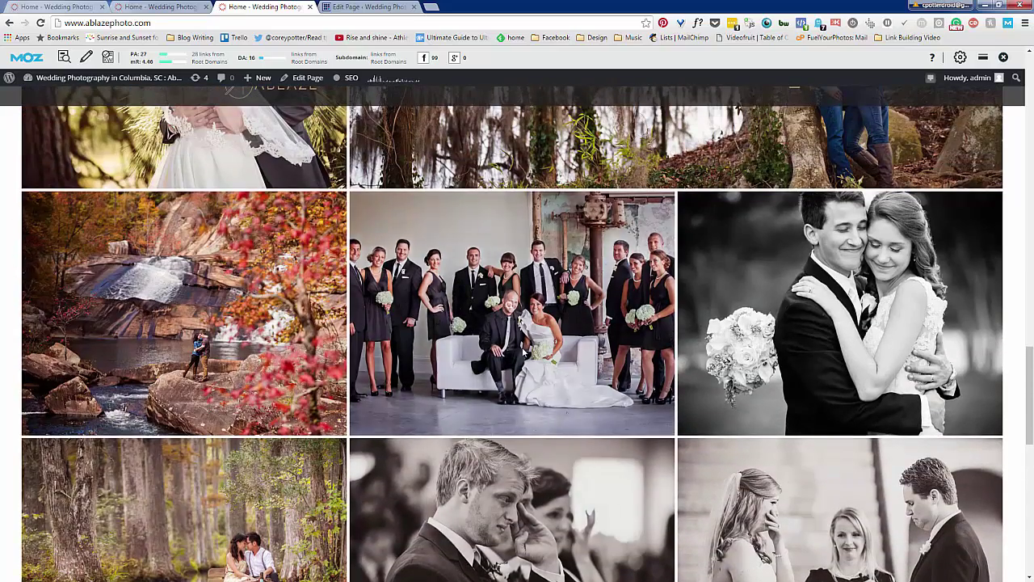
{"action": "scroll", "coordinate": [450, 466], "scroll_direction": "up", "scroll_amount": 4}
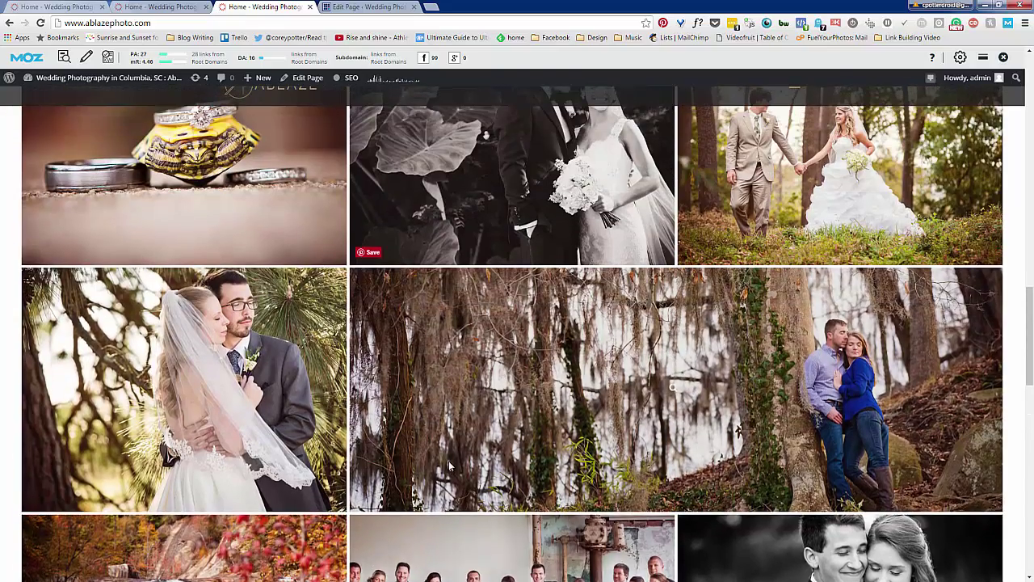
{"action": "scroll", "coordinate": [450, 466], "scroll_direction": "up", "scroll_amount": 1}
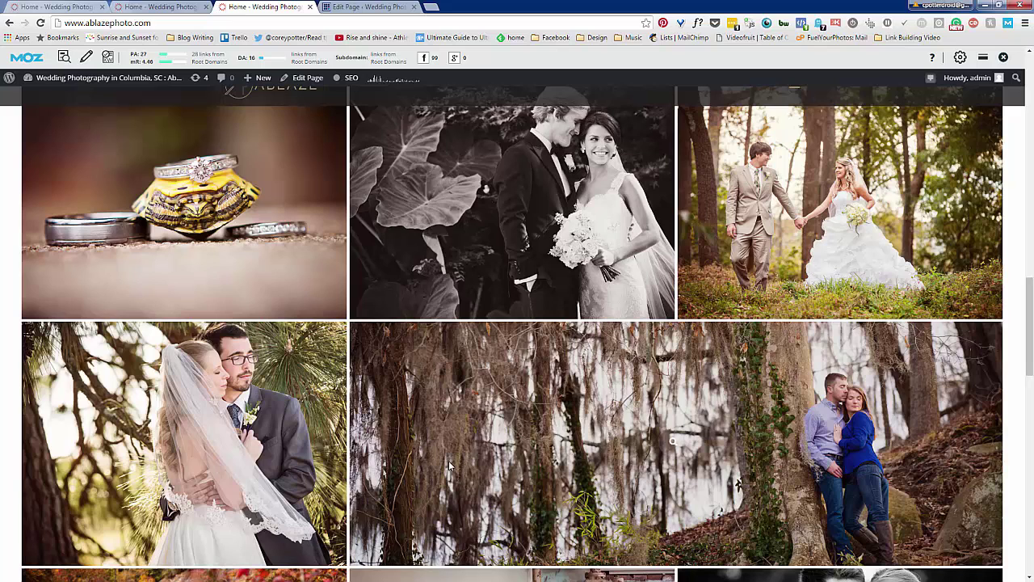
{"action": "scroll", "coordinate": [450, 467], "scroll_direction": "up", "scroll_amount": 6}
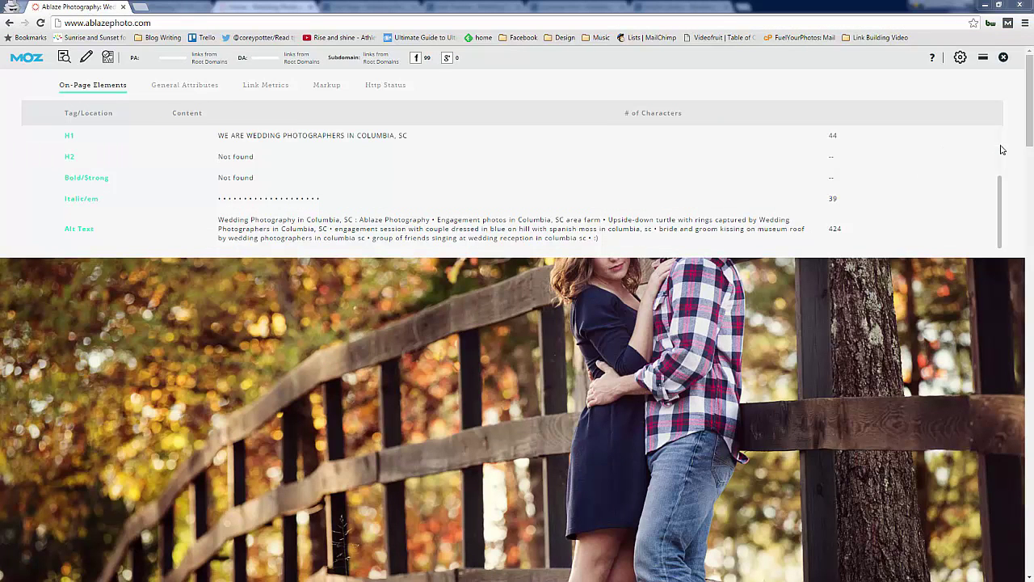
Scroll through MozBar's On-Page Elements report reviewing URL, title, meta description, headings and alt text
{"action": "scroll", "coordinate": [1000, 154], "scroll_direction": "up", "scroll_amount": 2}
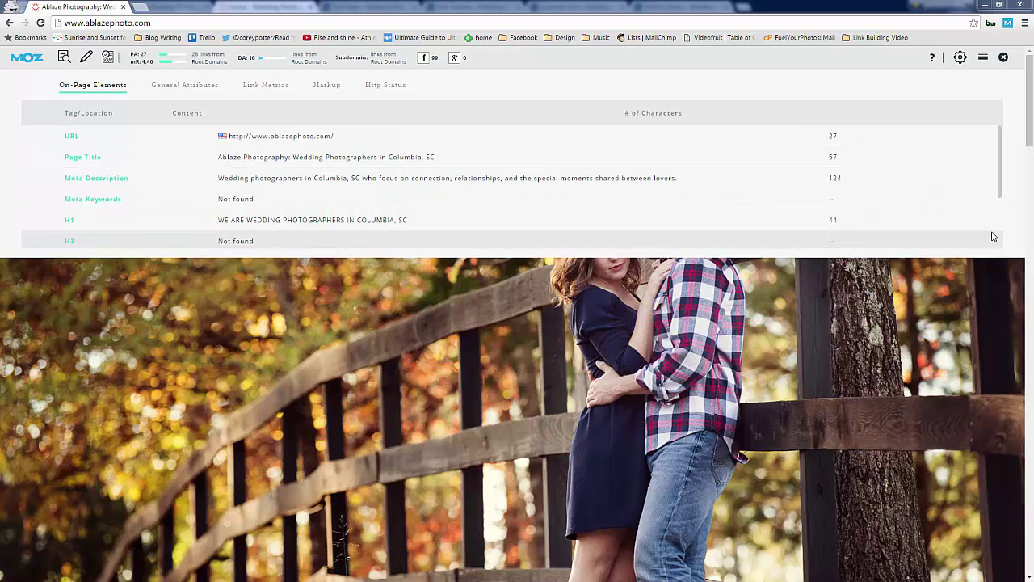
{"action": "scroll", "coordinate": [994, 235], "scroll_direction": "down", "scroll_amount": 2}
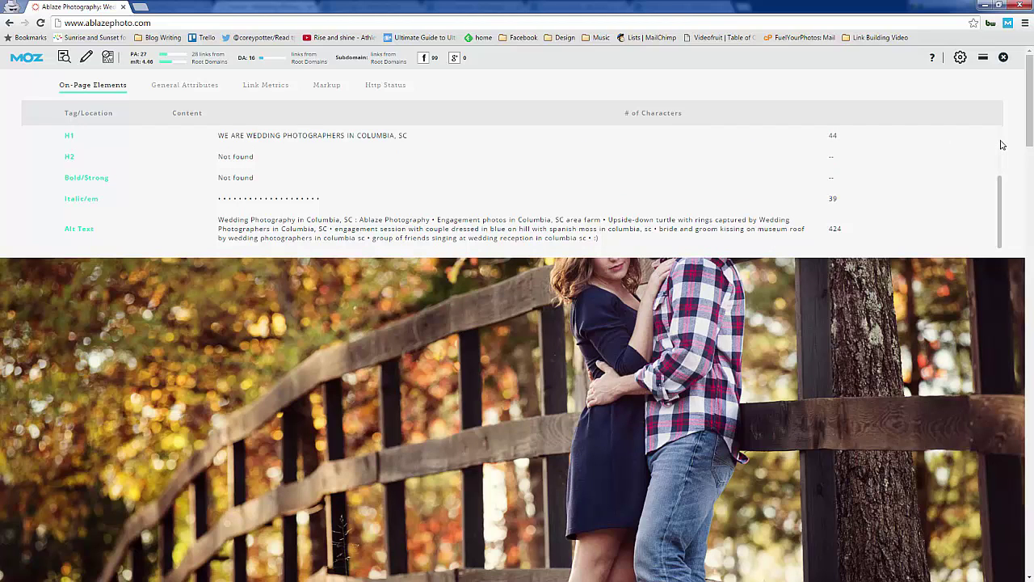
{"action": "scroll", "coordinate": [999, 144], "scroll_direction": "up", "scroll_amount": 2}
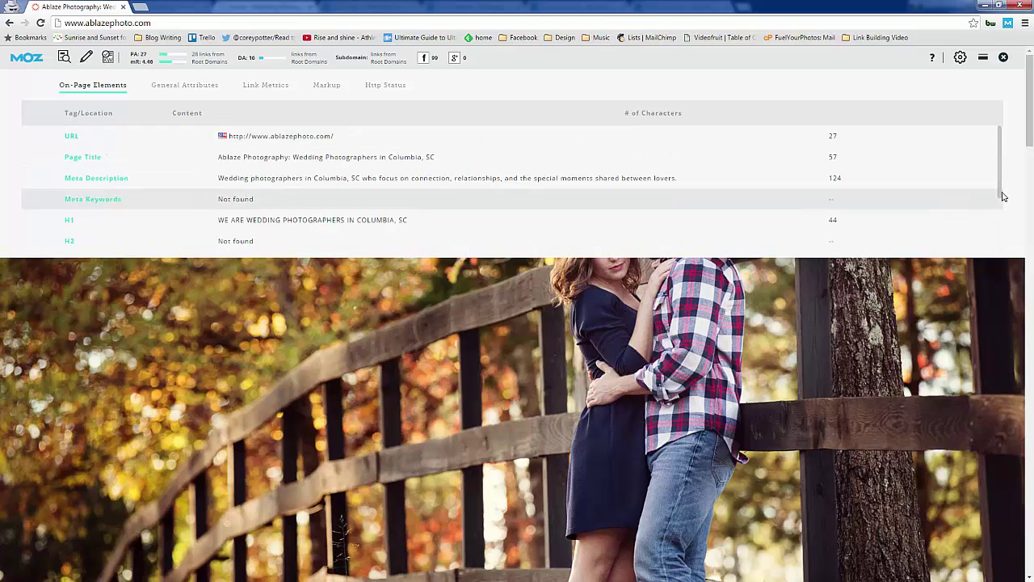
{"action": "scroll", "coordinate": [998, 223], "scroll_direction": "down", "scroll_amount": 2}
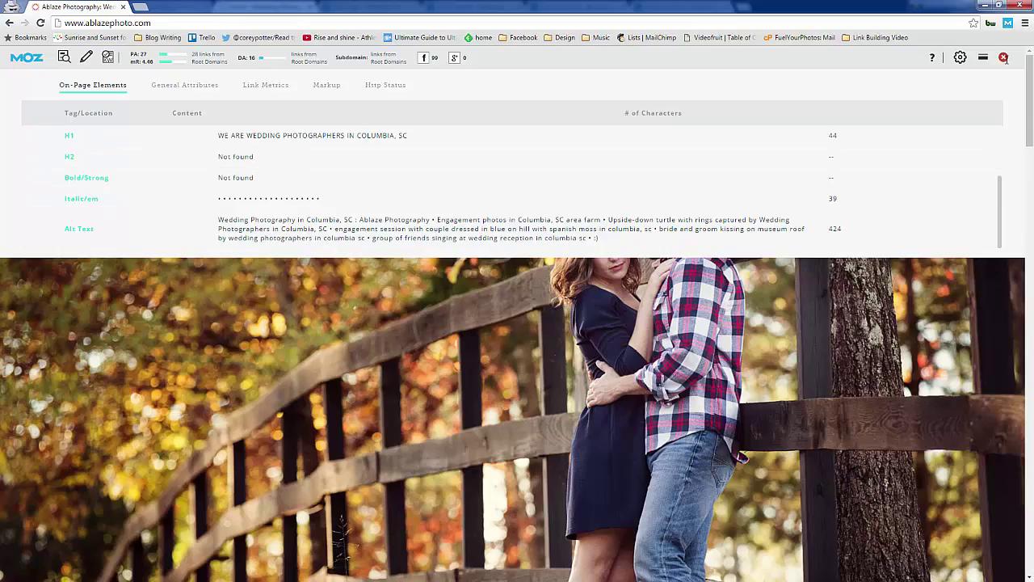
Close MozBar's on-page elements report and scroll over the home page
{"action": "left_click", "coordinate": [64, 58]}
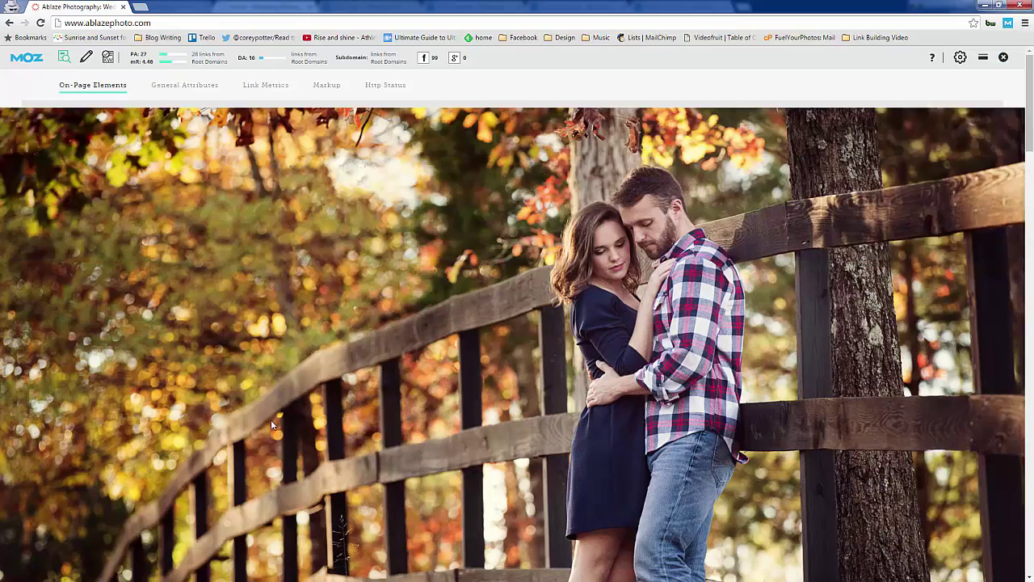
{"action": "scroll", "coordinate": [263, 429], "scroll_direction": "down", "scroll_amount": 20}
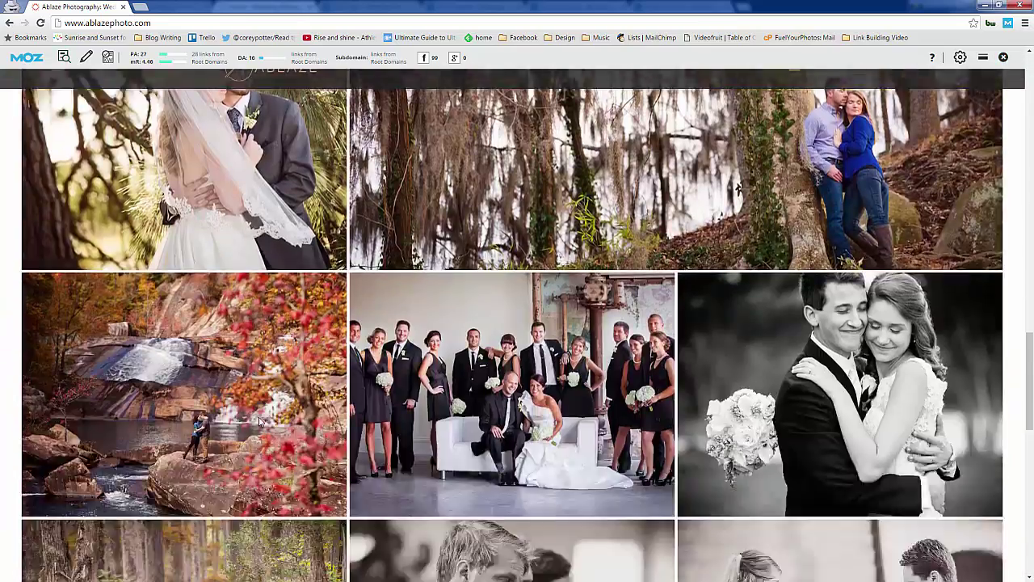
{"action": "scroll", "coordinate": [259, 417], "scroll_direction": "down", "scroll_amount": 3}
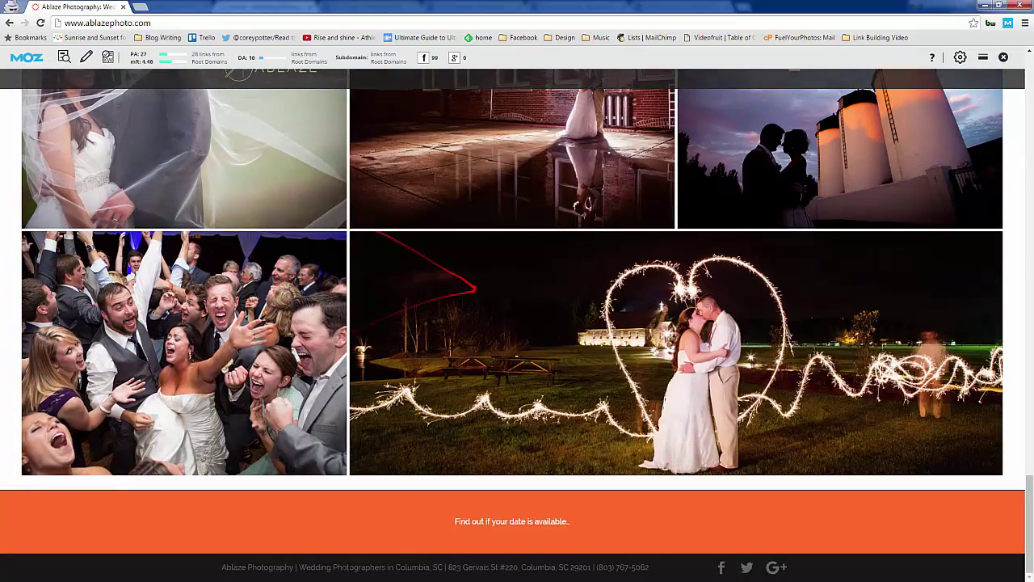
{"action": "scroll", "coordinate": [303, 423], "scroll_direction": "up", "scroll_amount": 10}
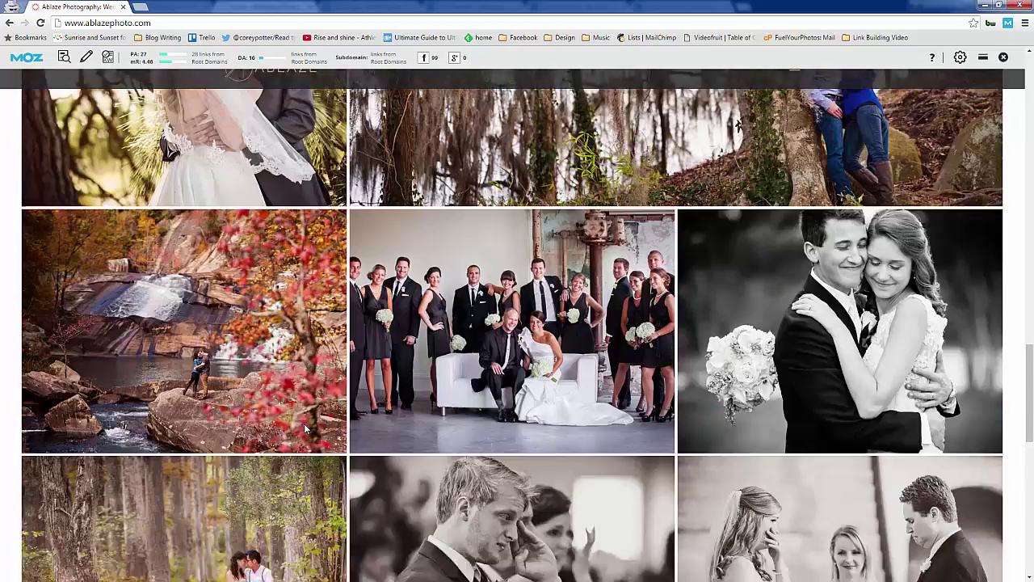
{"action": "scroll", "coordinate": [304, 424], "scroll_direction": "up", "scroll_amount": 20}
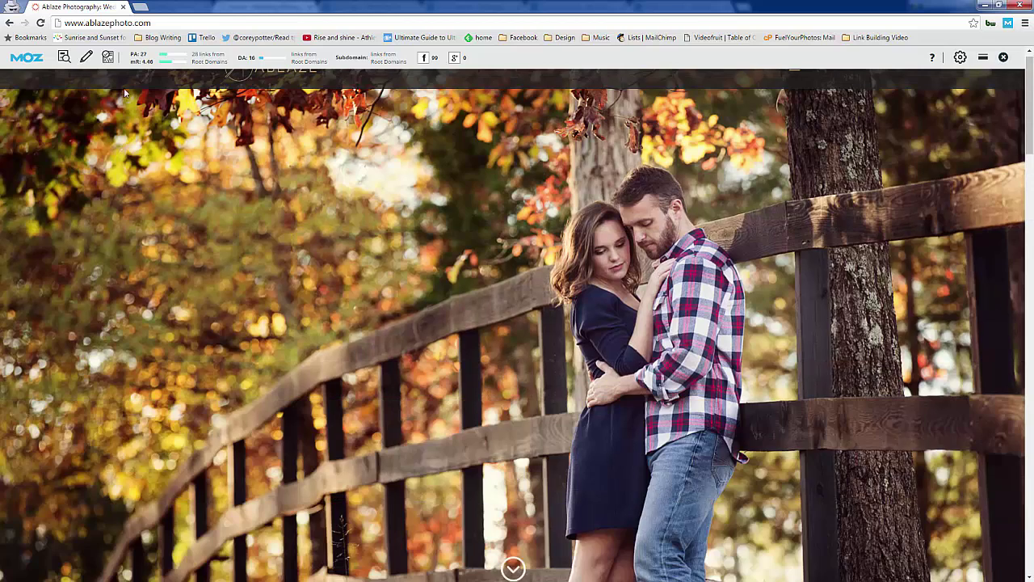
Run MozBar Page Optimization for the keyword 'wedding photographers in columbia, sc'
{"action": "left_click", "coordinate": [108, 58]}
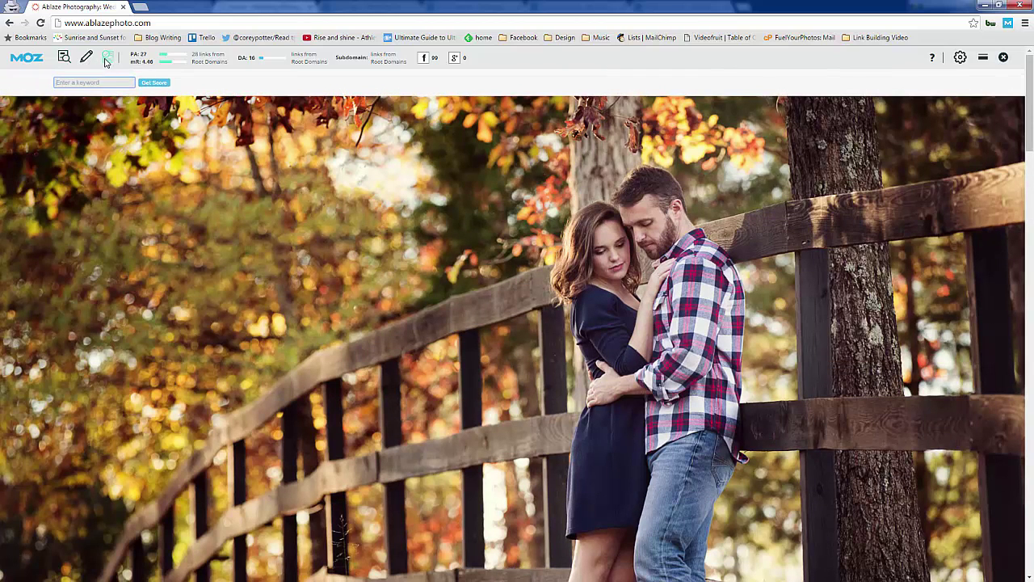
{"action": "type", "text": "wedding photograp"}
{"action": "type", "text": "hers in columbi"}
{"action": "type", "text": "a, sc"}
{"action": "key", "text": "Return"}
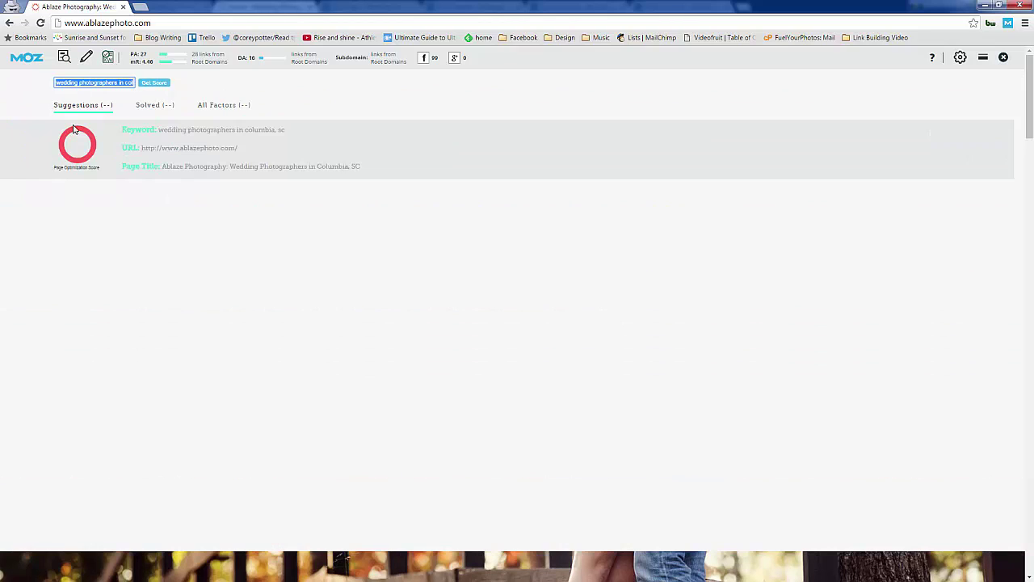